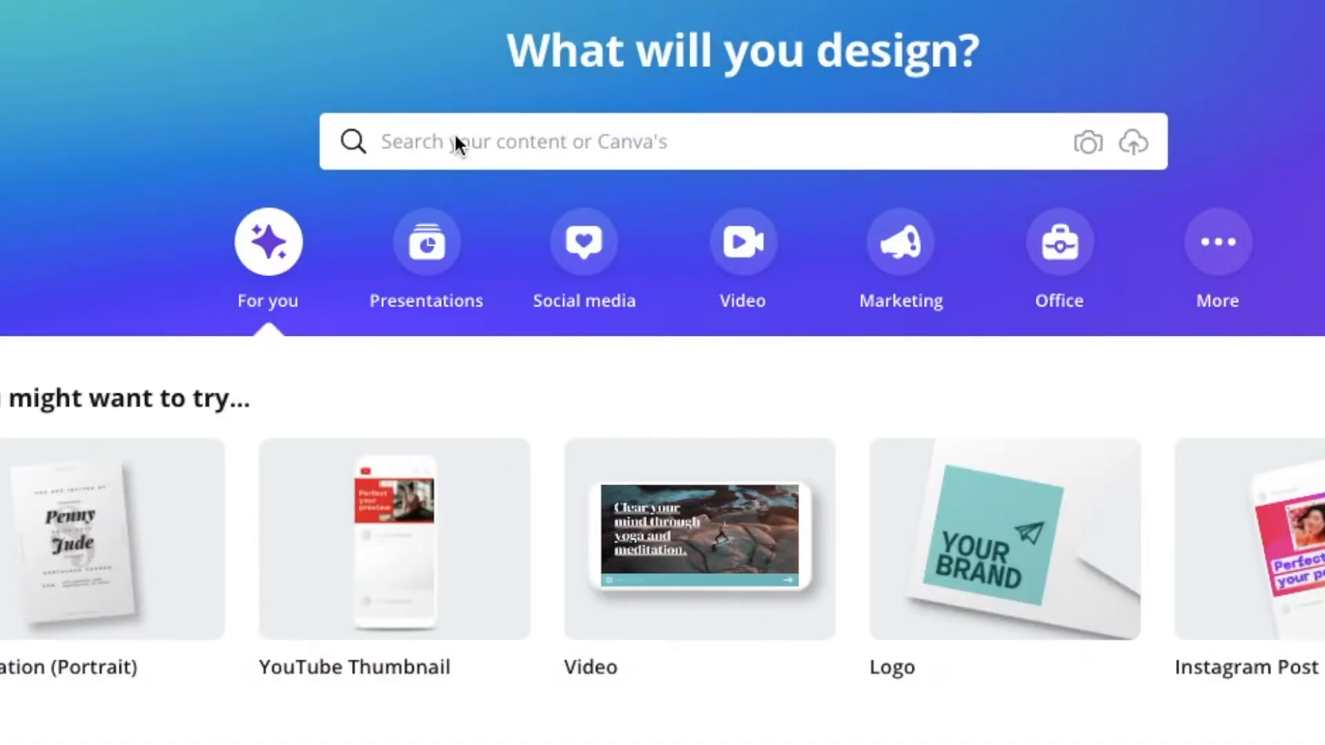
Search the templates for "you" and open the YouTube Thumbnail template collection.
click(487, 140)
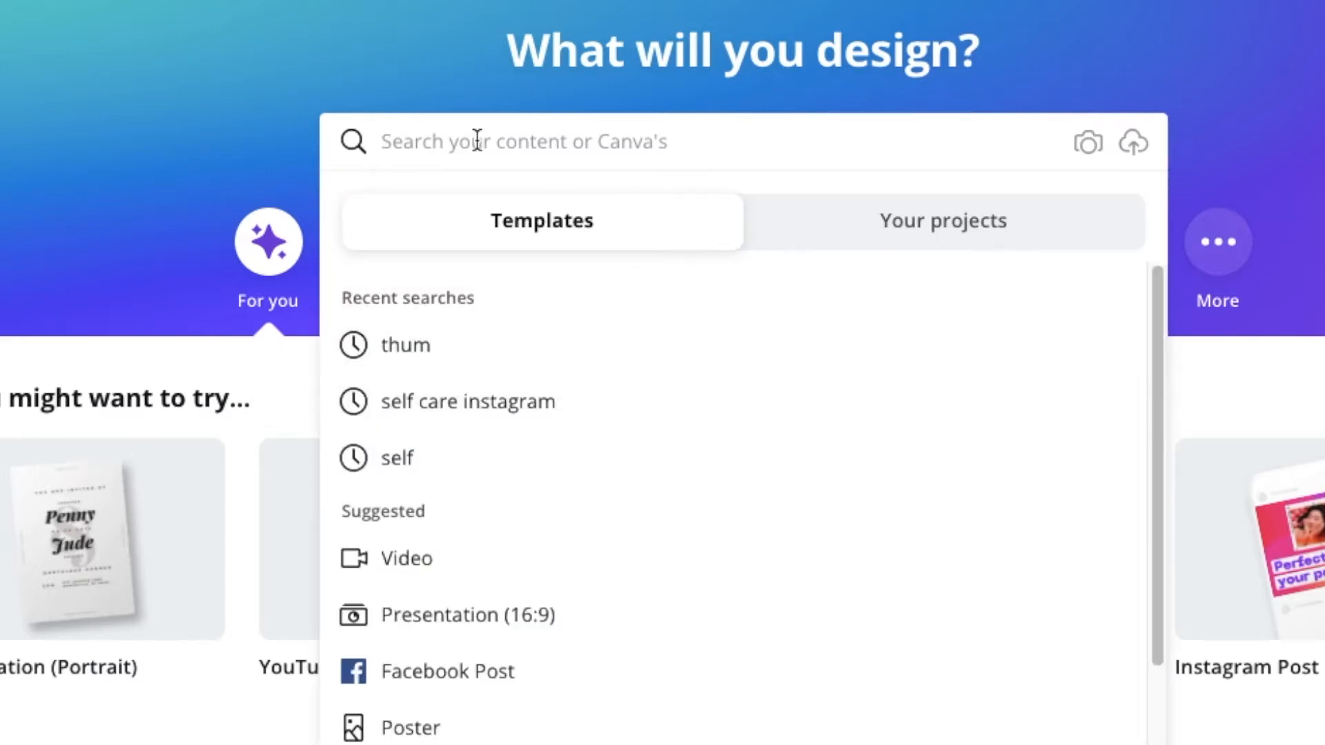
text(you)
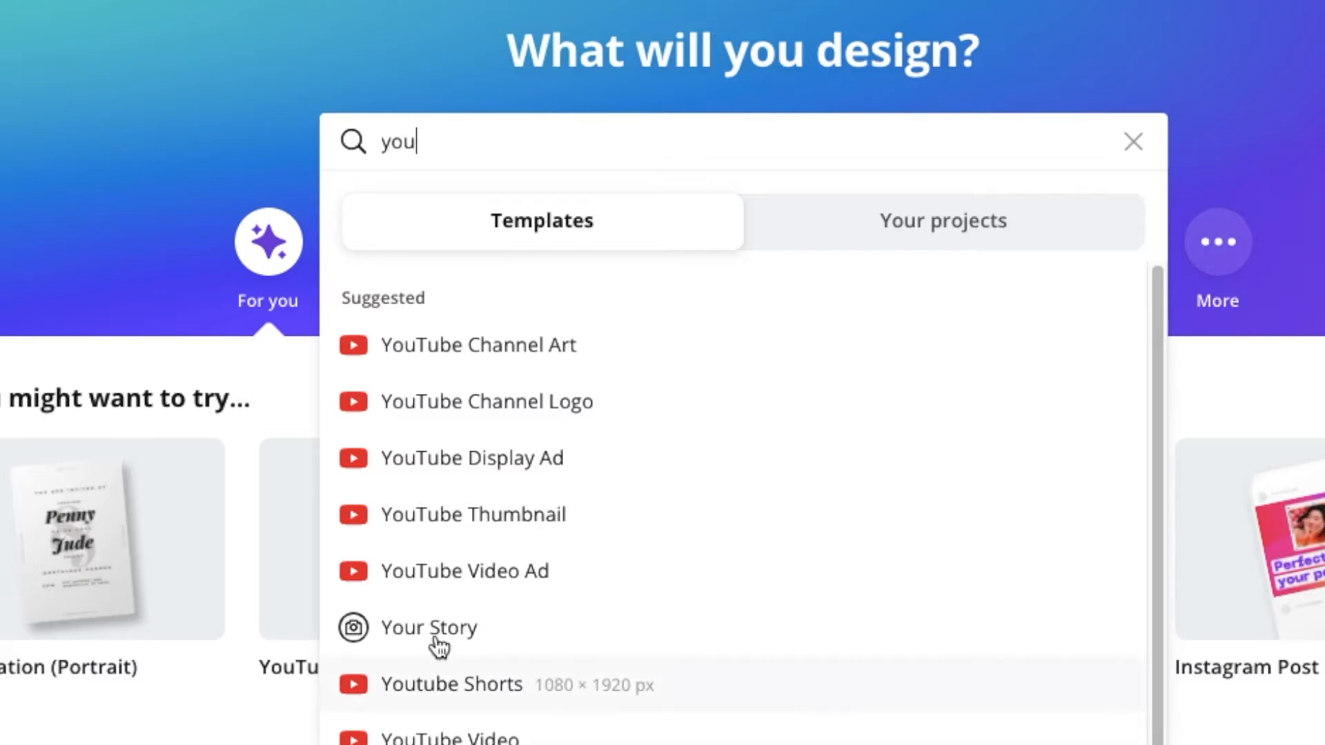
click(464, 516)
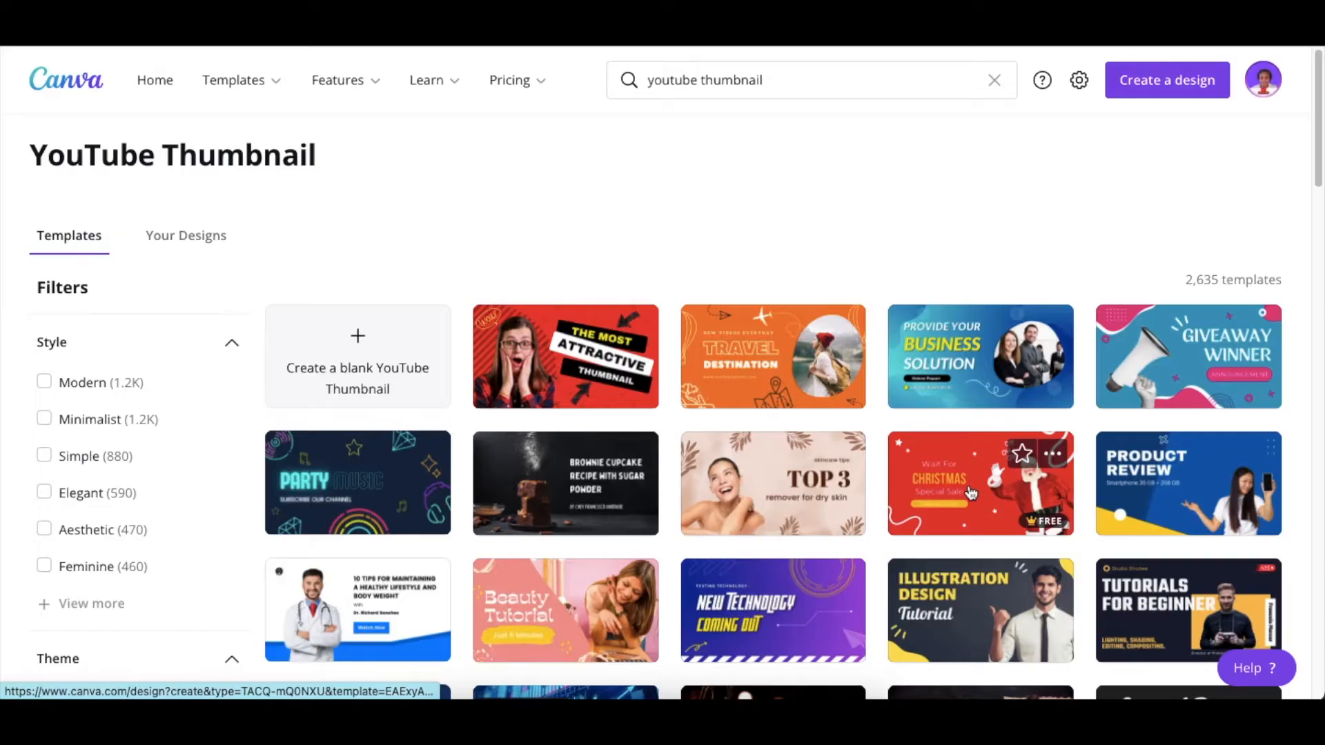
Look through the YouTube Thumbnail template gallery to examine the available styles and themes.
scroll(665, 487, down, 1)
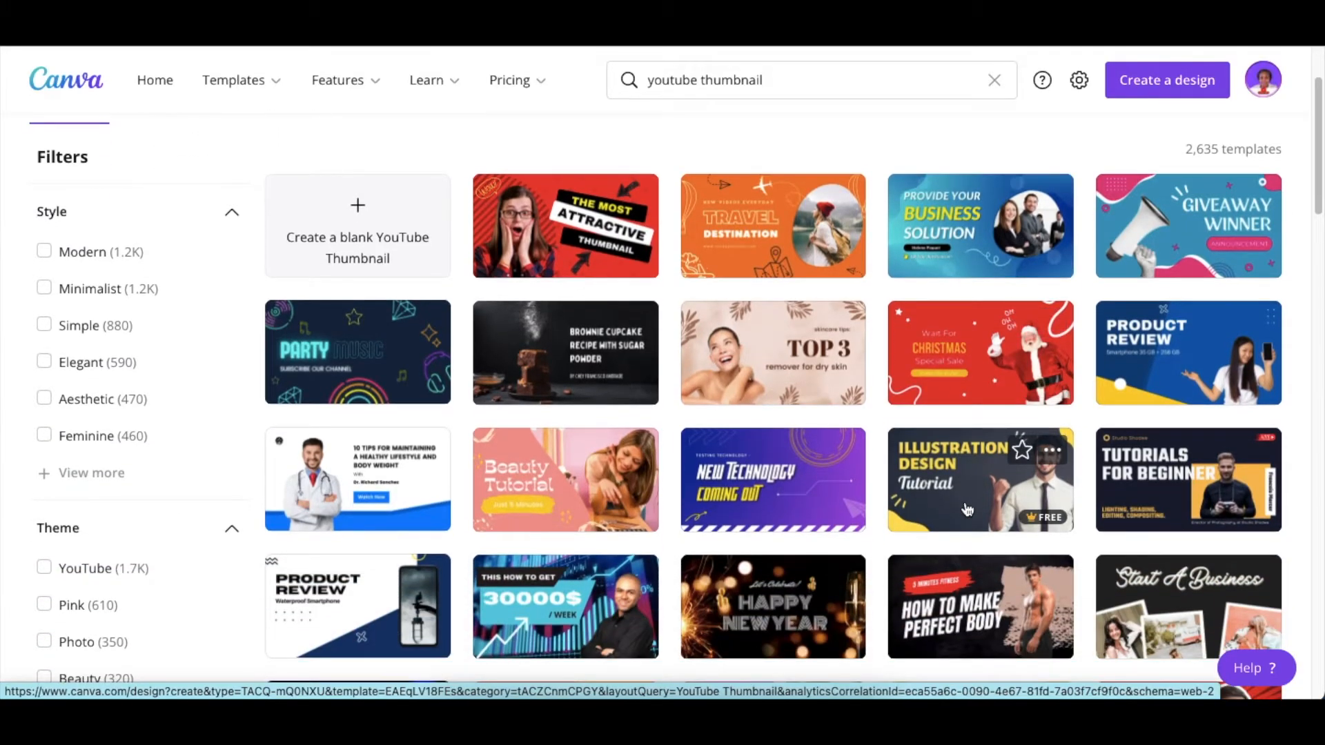
scroll(966, 509, down, 1)
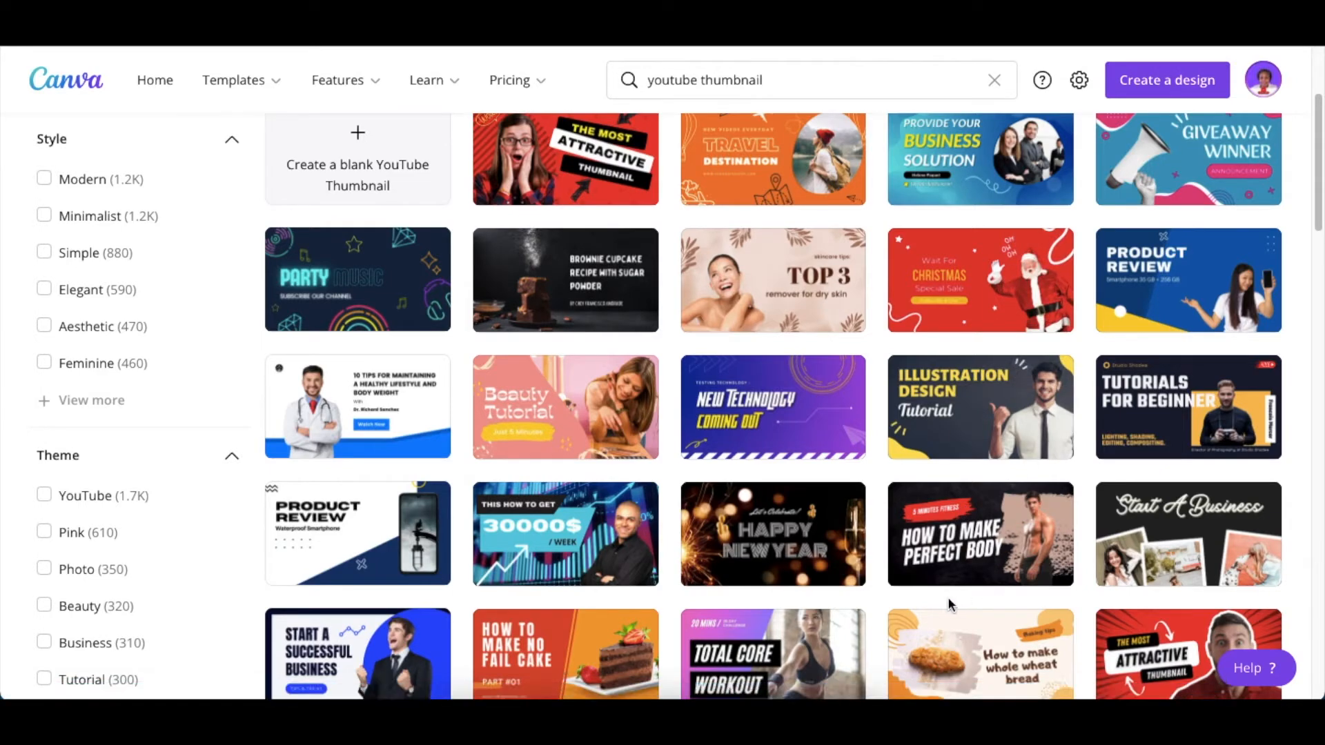
scroll(949, 598, down, 7)
scroll(951, 605, down, 10)
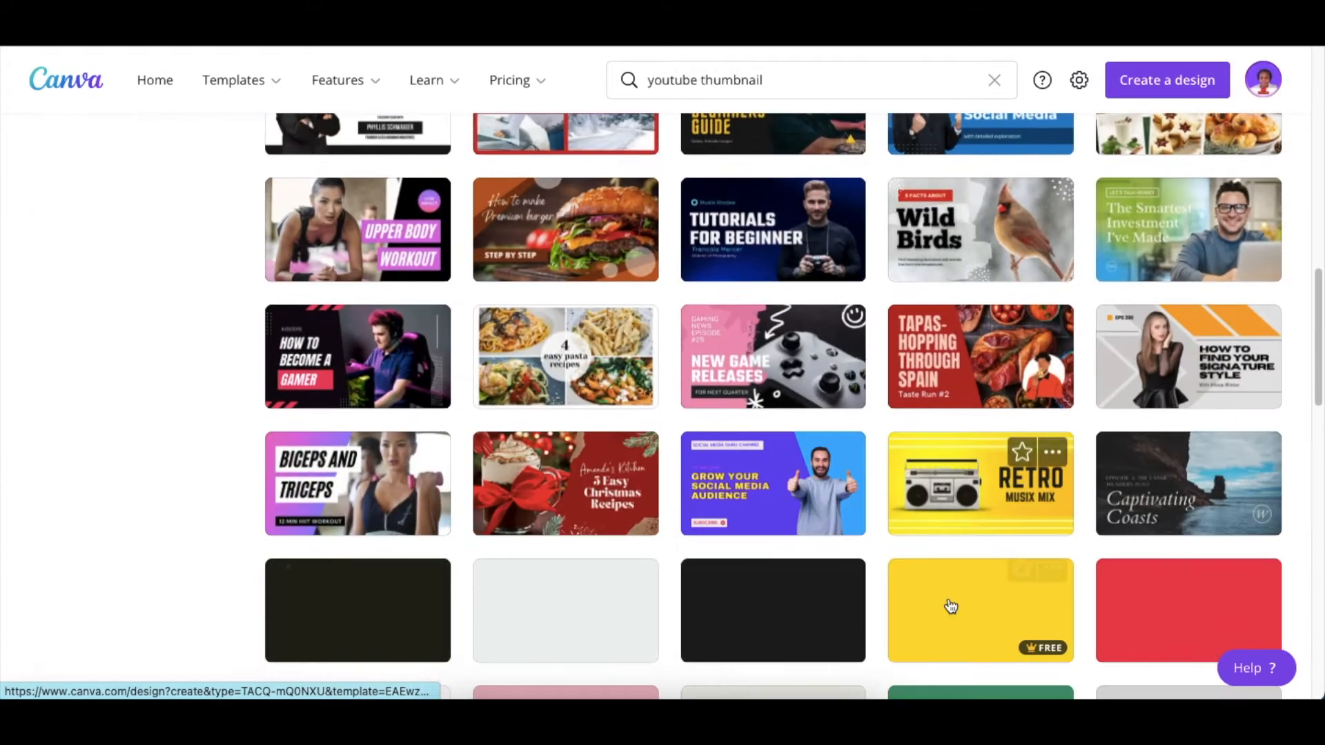
scroll(950, 605, down, 8)
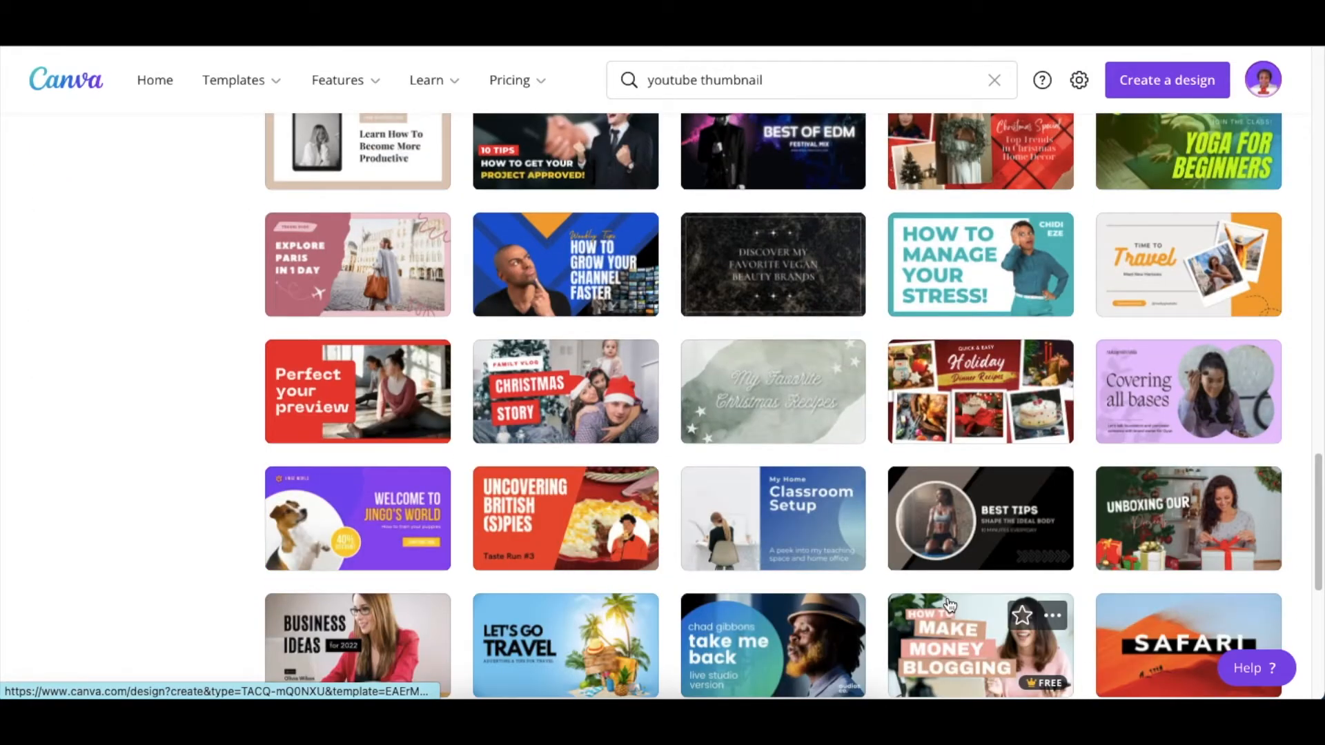
scroll(950, 606, down, 6)
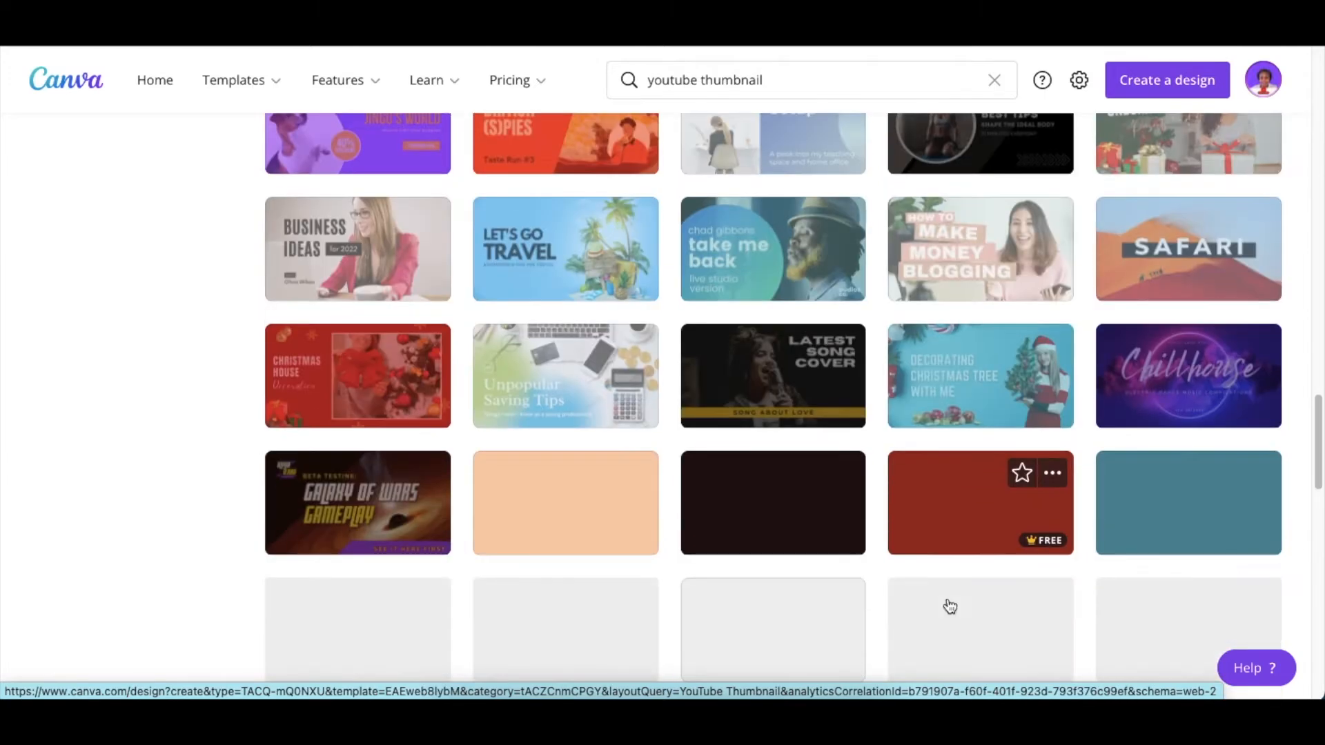
scroll(950, 605, down, 6)
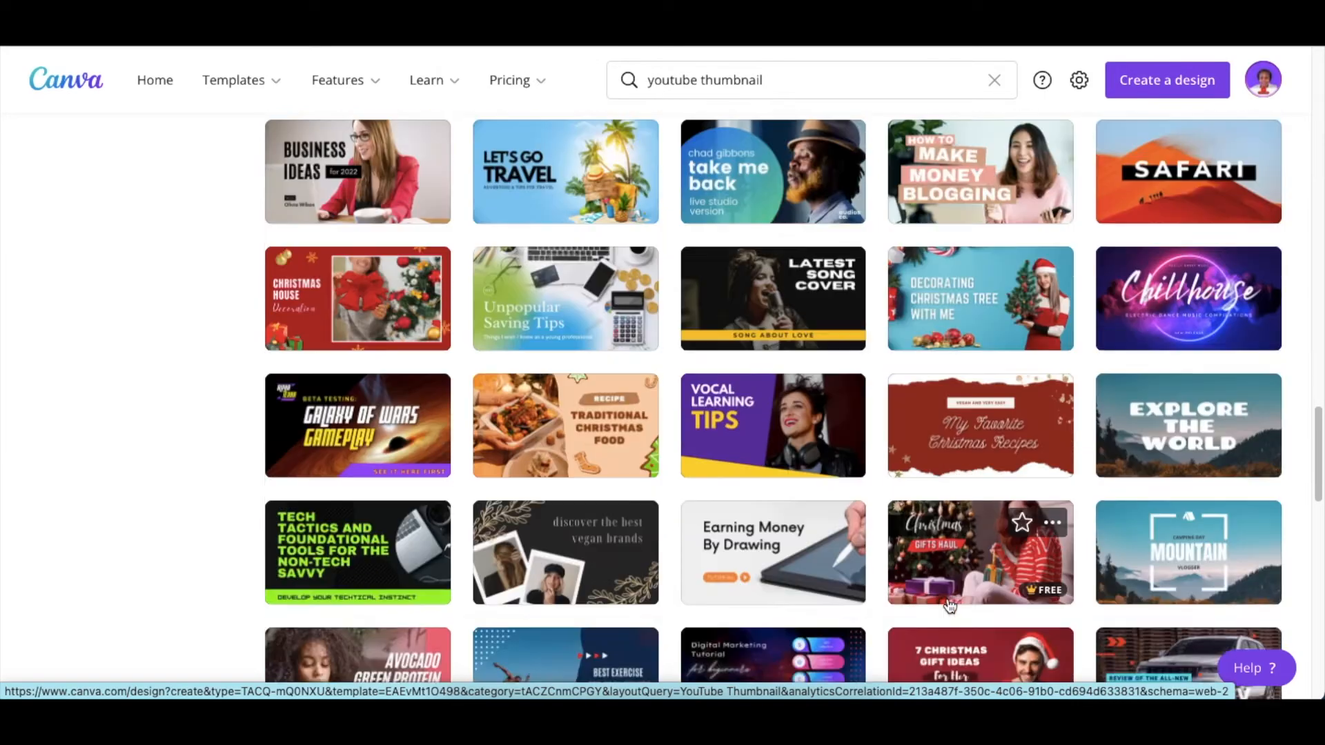
scroll(950, 605, down, 5)
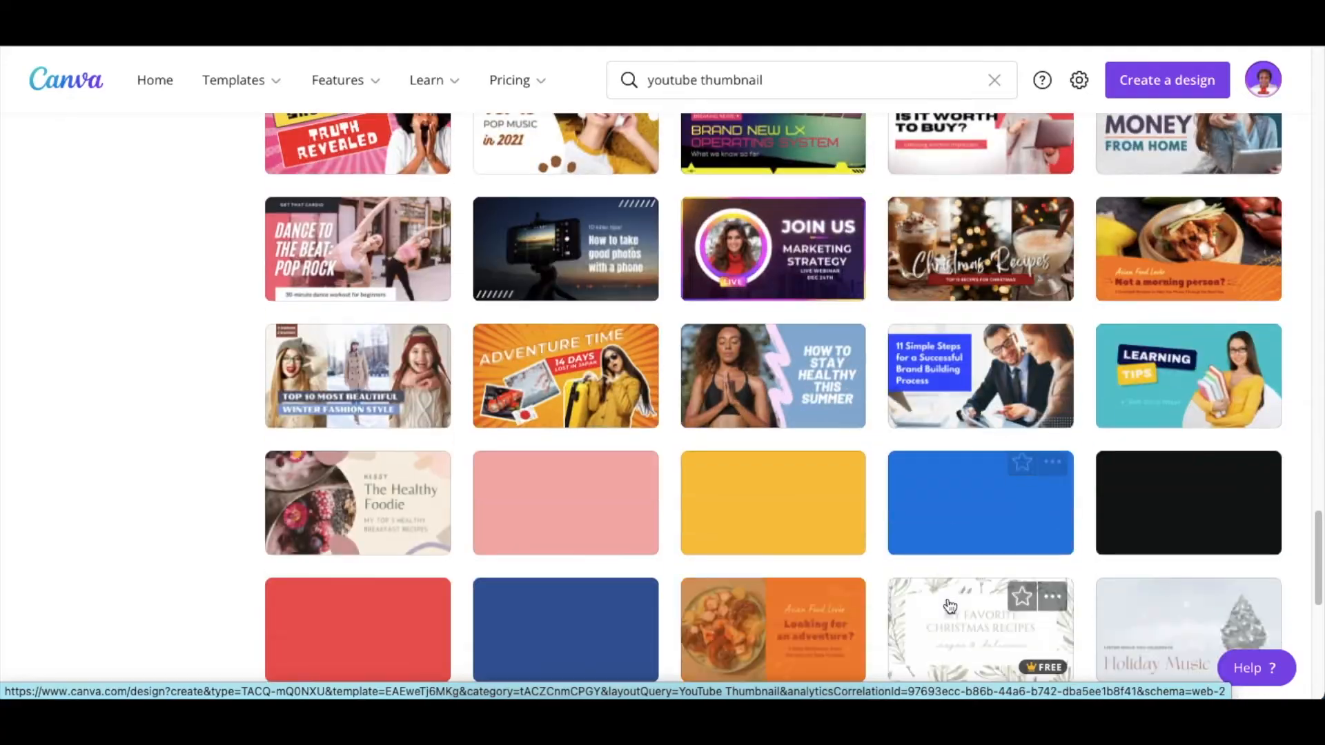
scroll(950, 605, up, 4)
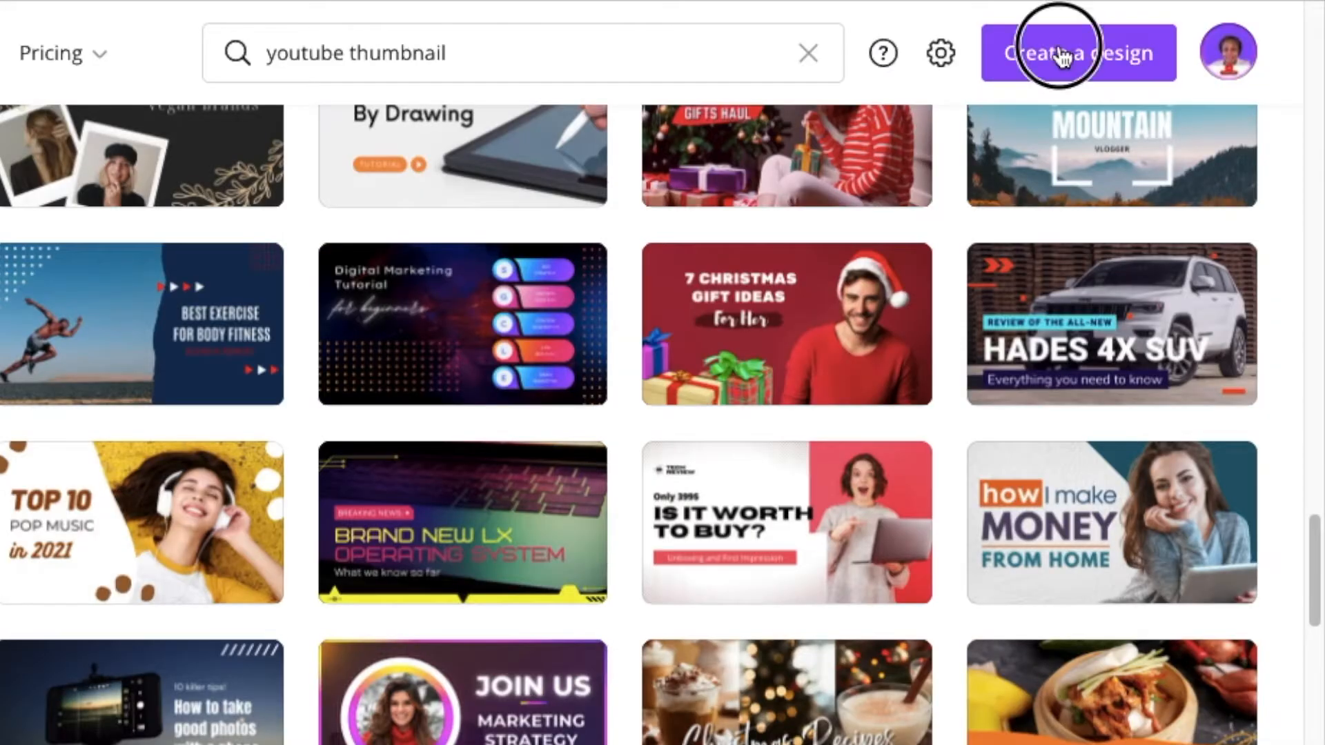
Create a blank YouTube Thumbnail design, finding the format by searching the design types for "you".
click(1060, 55)
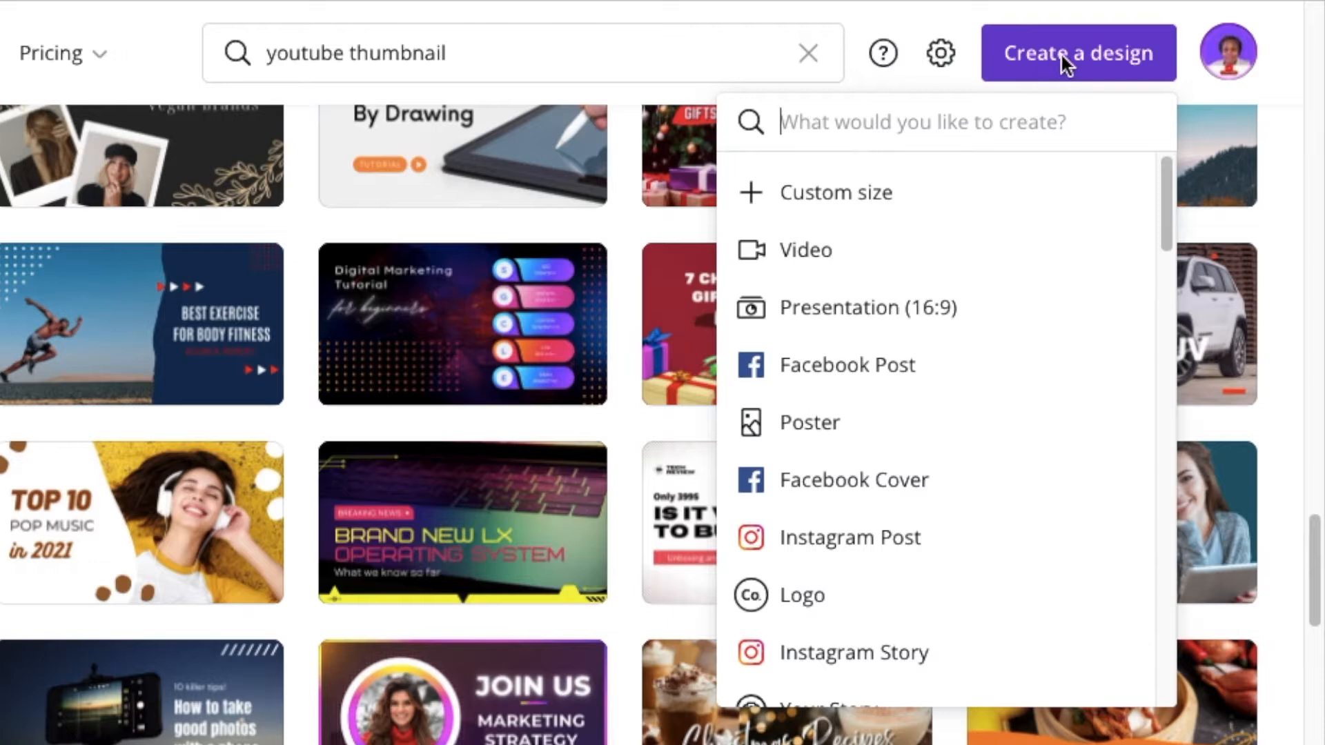
text(you)
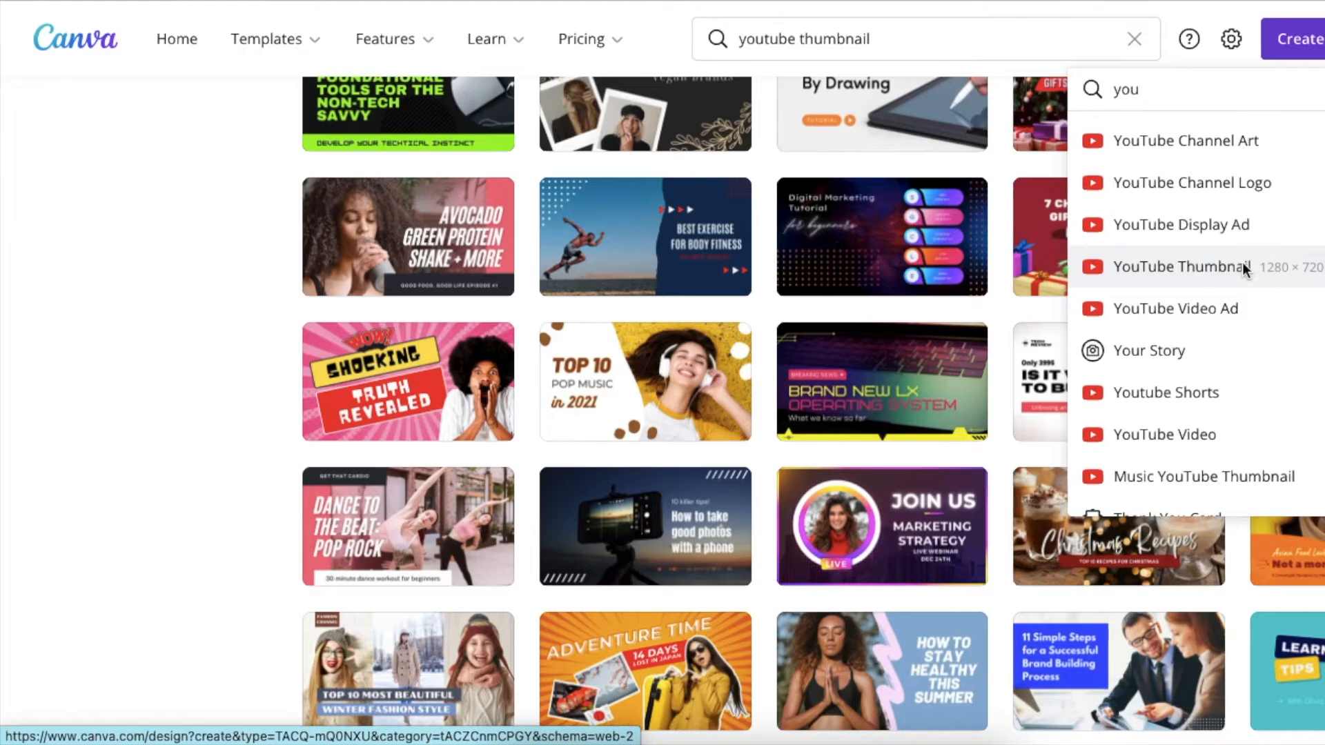
click(1244, 268)
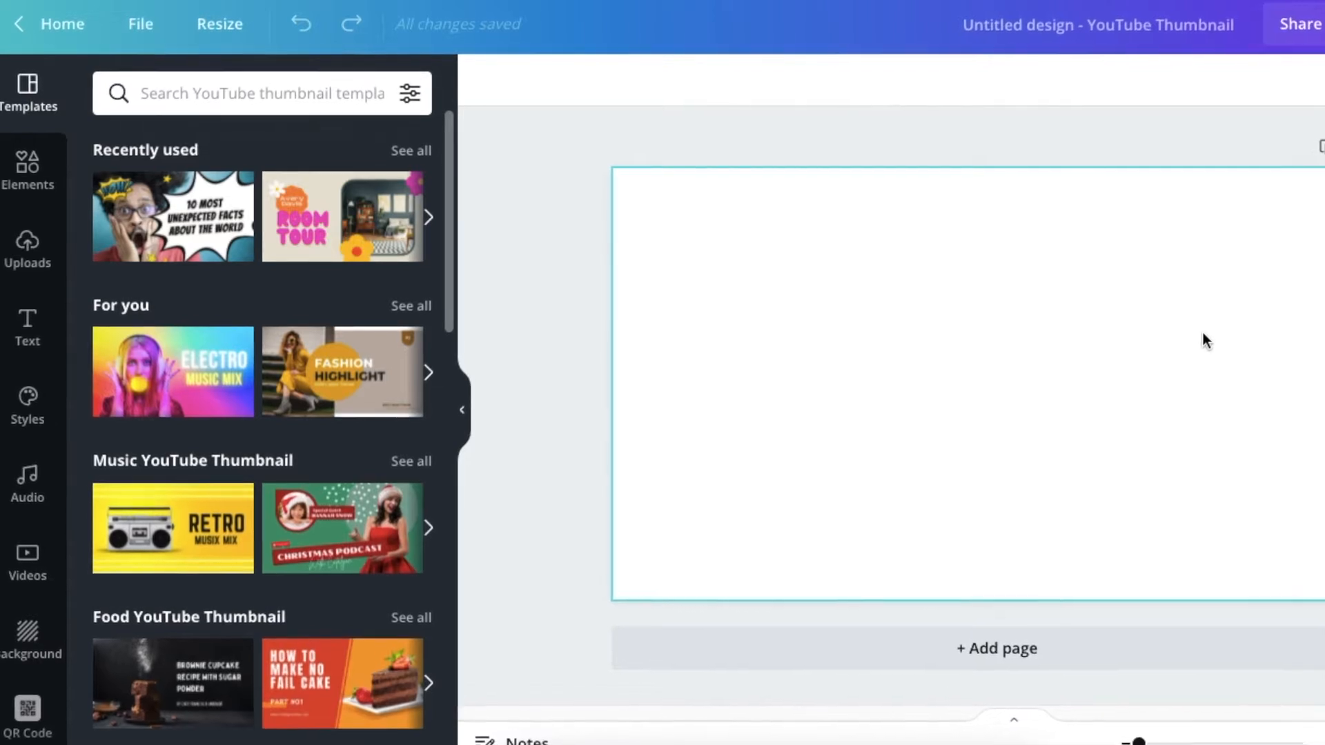
Examine the suggested thumbnail templates by category, such as music, food, beauty and travel, and the full list of results.
mouse_move(347, 398)
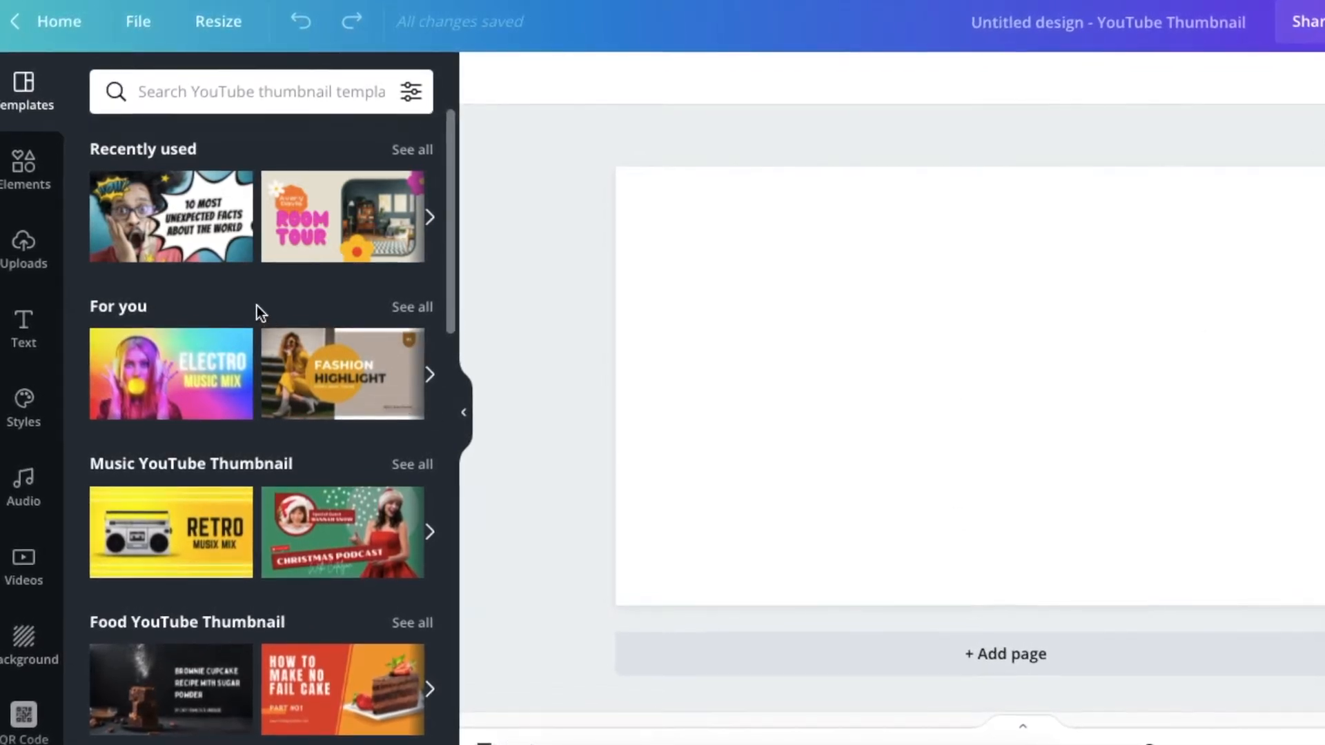
mouse_move(200, 195)
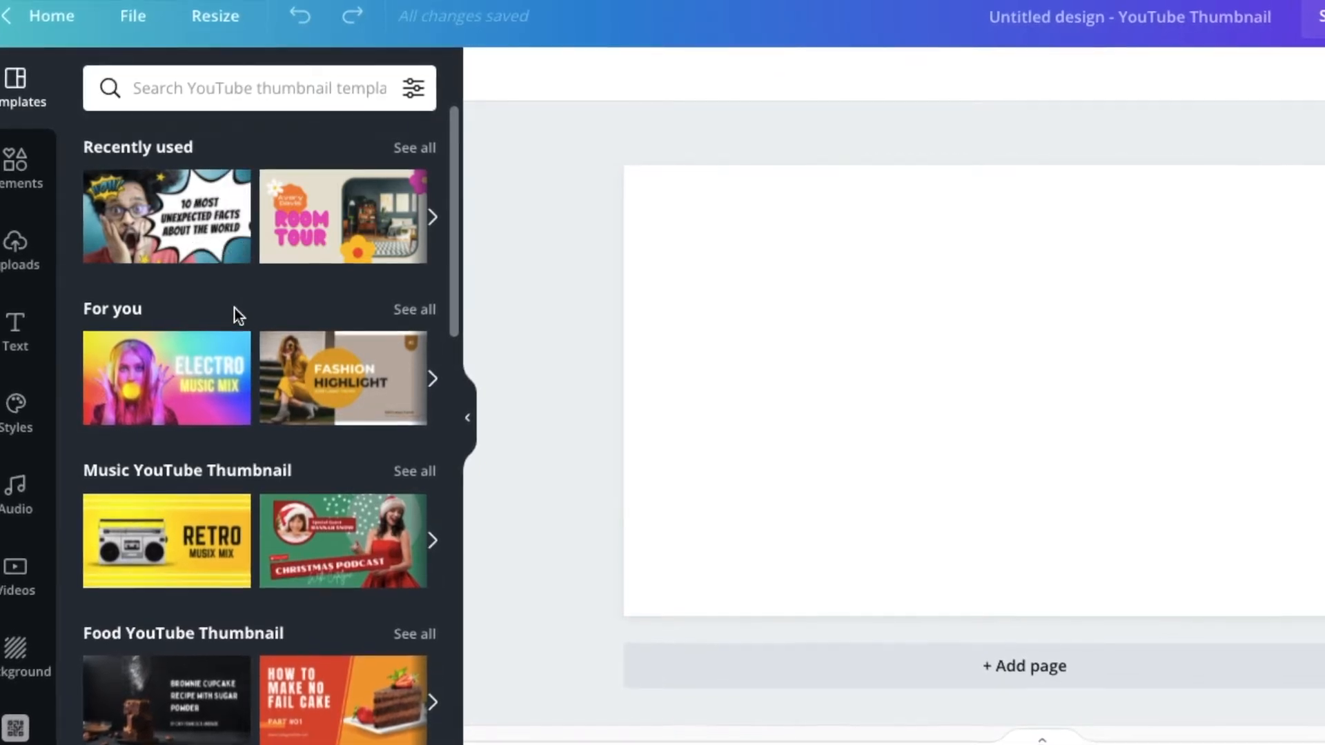
scroll(229, 323, down, 1)
mouse_move(342, 390)
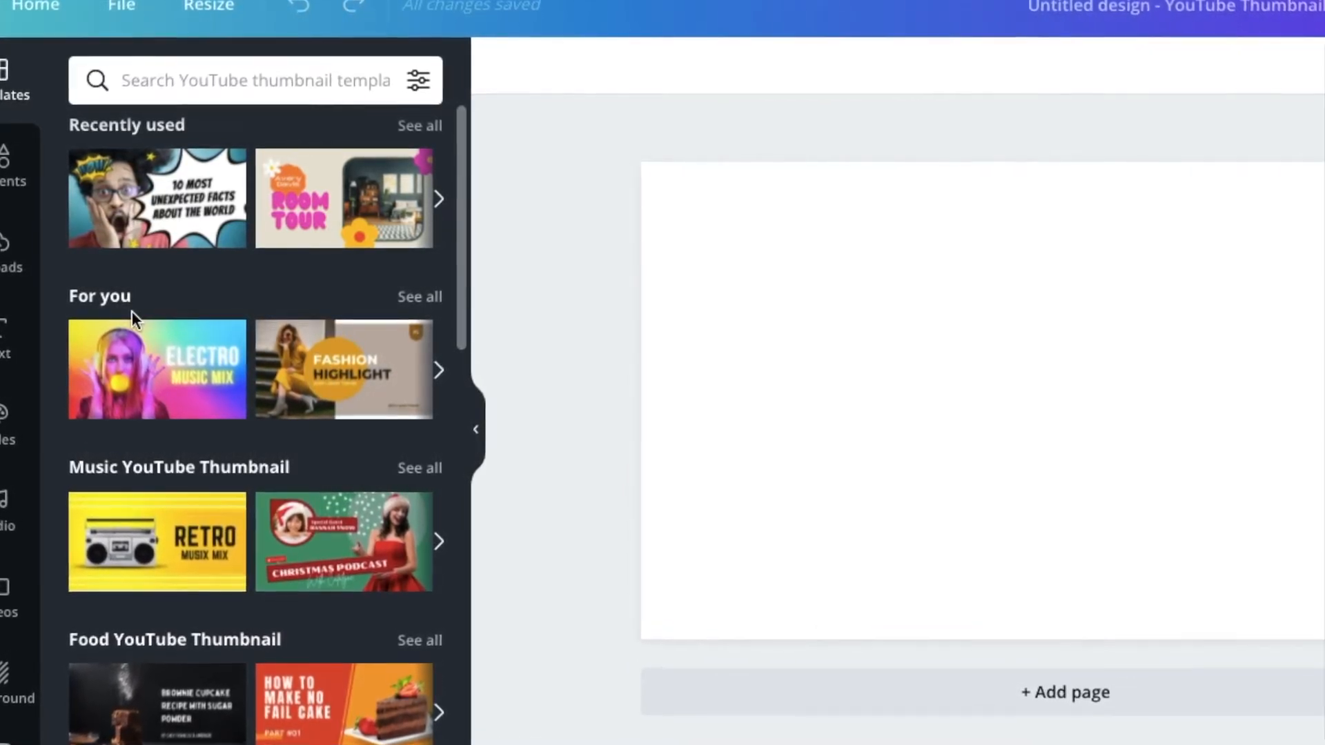
mouse_move(162, 326)
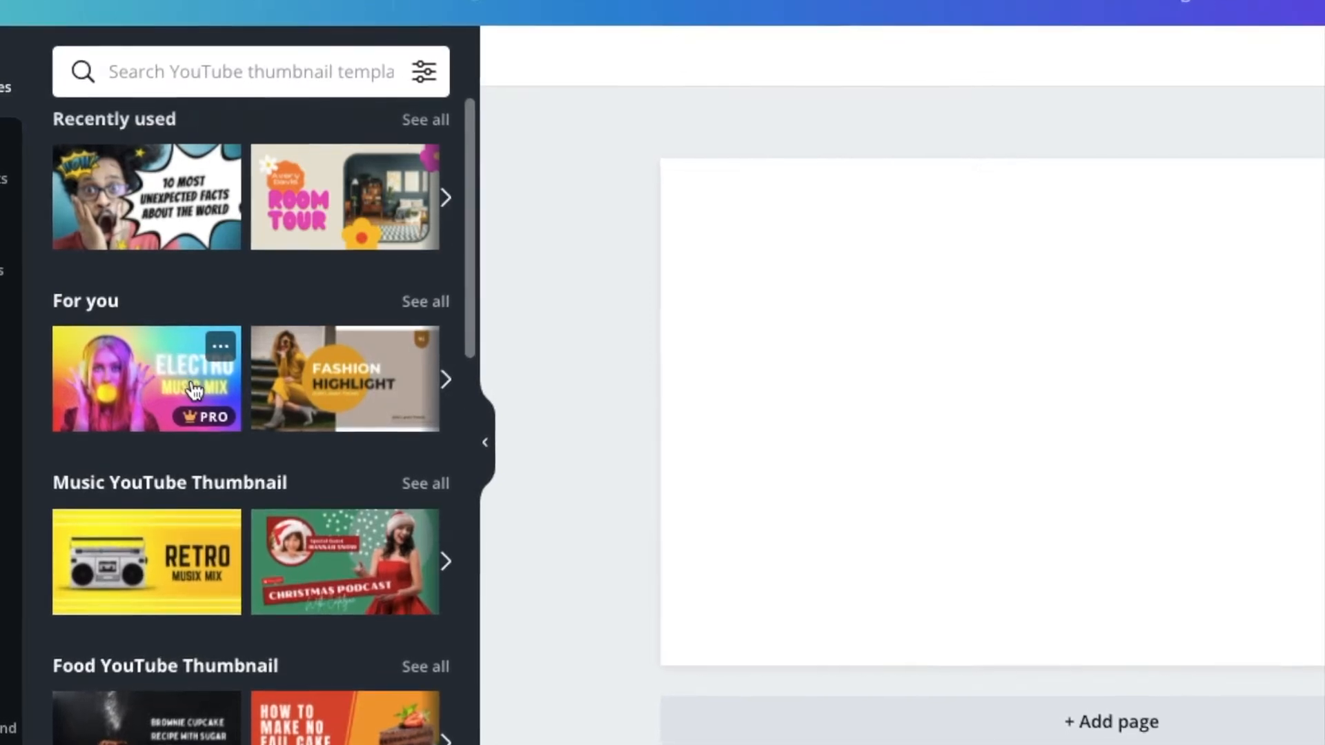
scroll(193, 390, down, 1)
scroll(192, 390, down, 3)
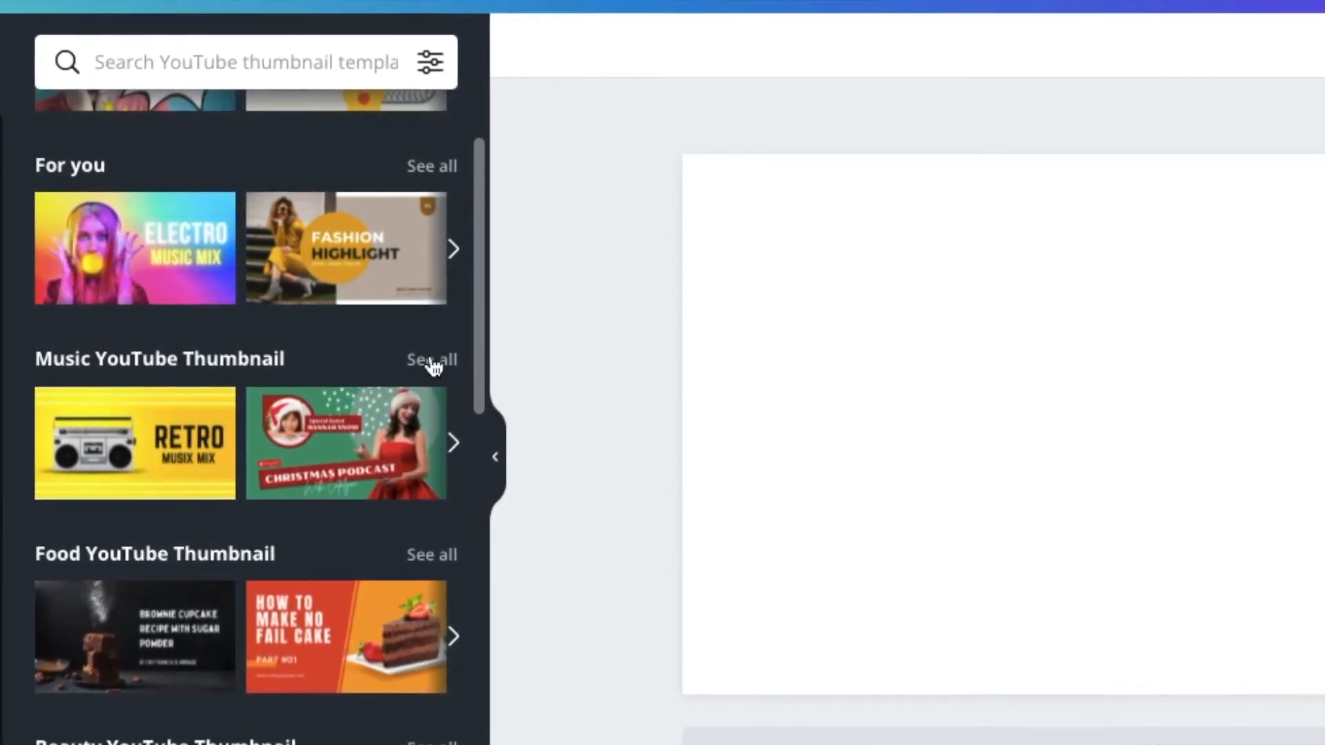
scroll(304, 456, down, 2)
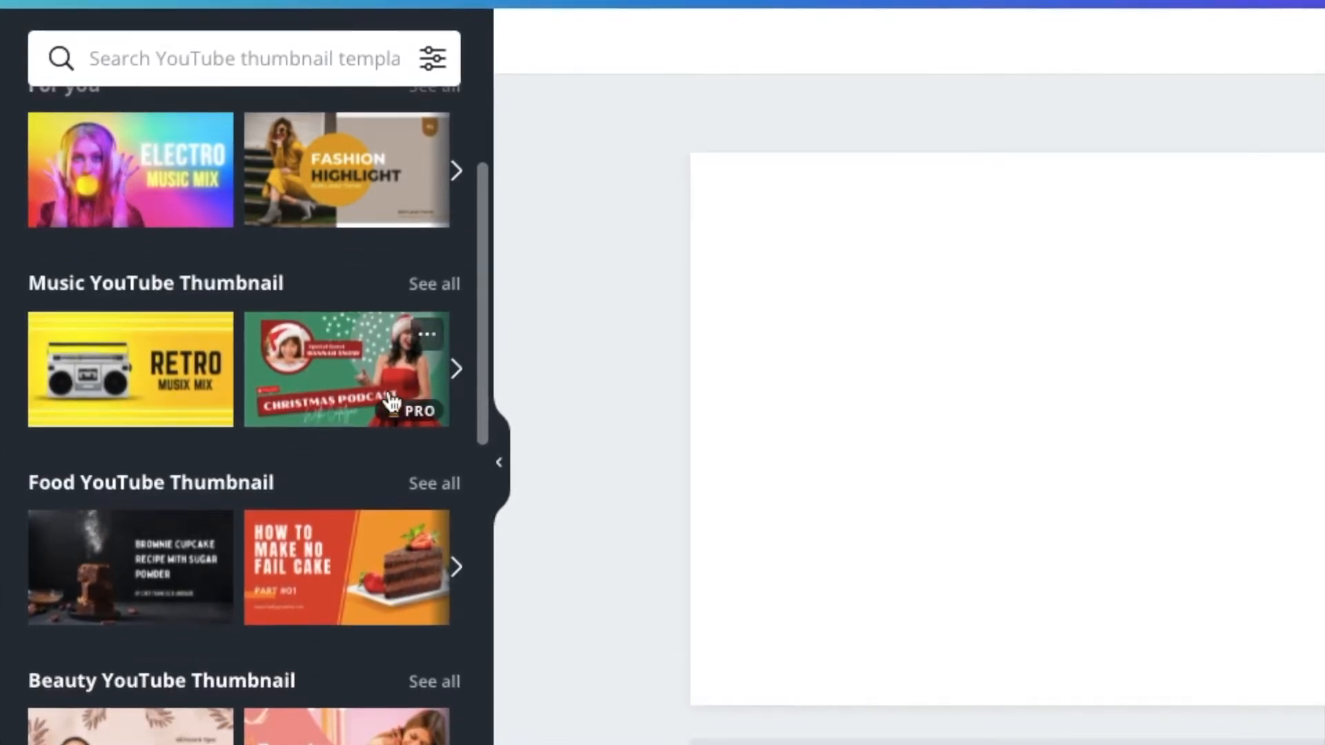
scroll(324, 399, down, 4)
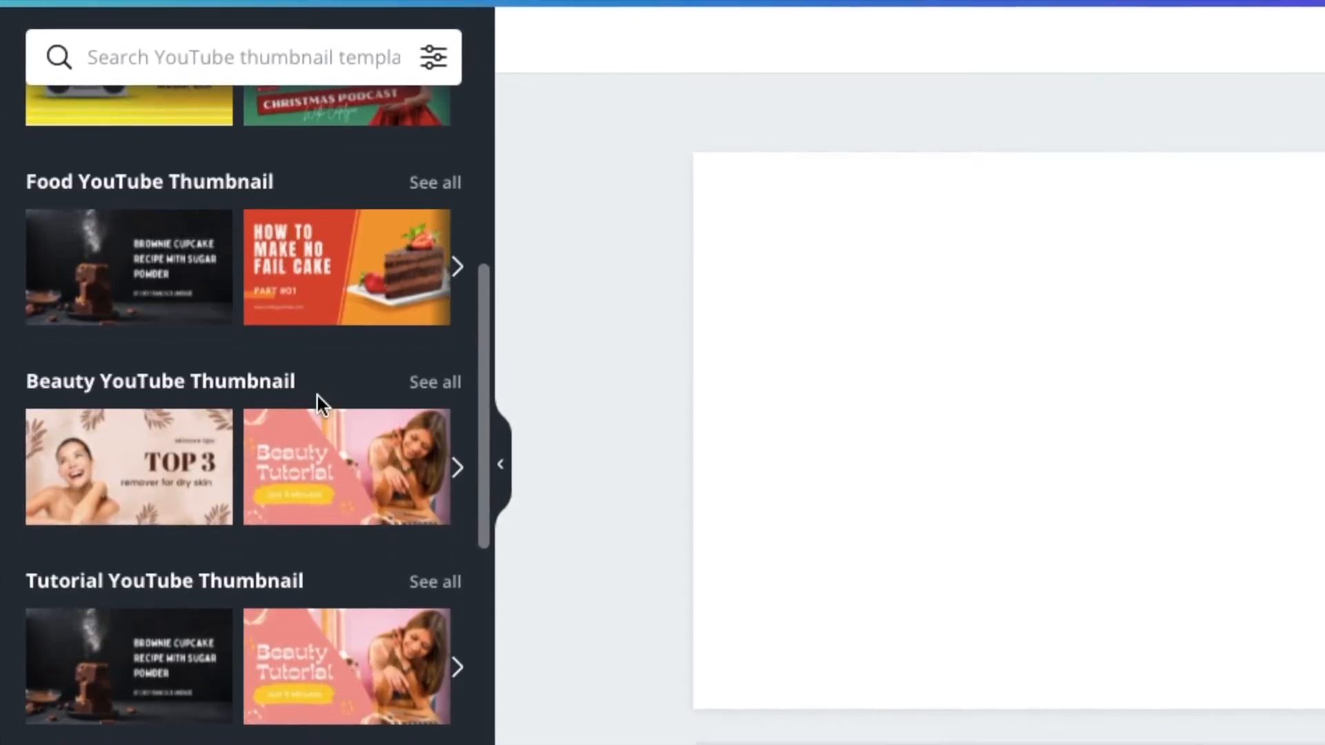
scroll(320, 400, down, 1)
scroll(177, 391, down, 7)
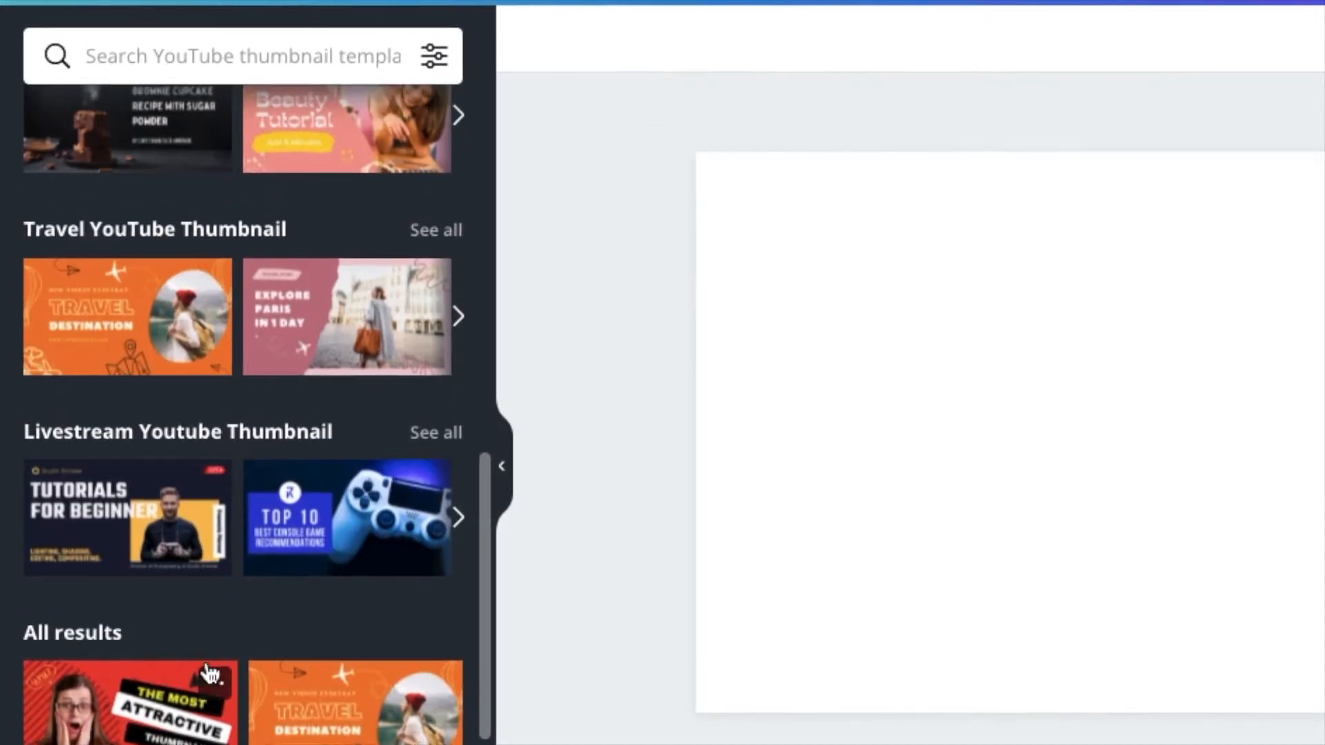
scroll(209, 674, down, 5)
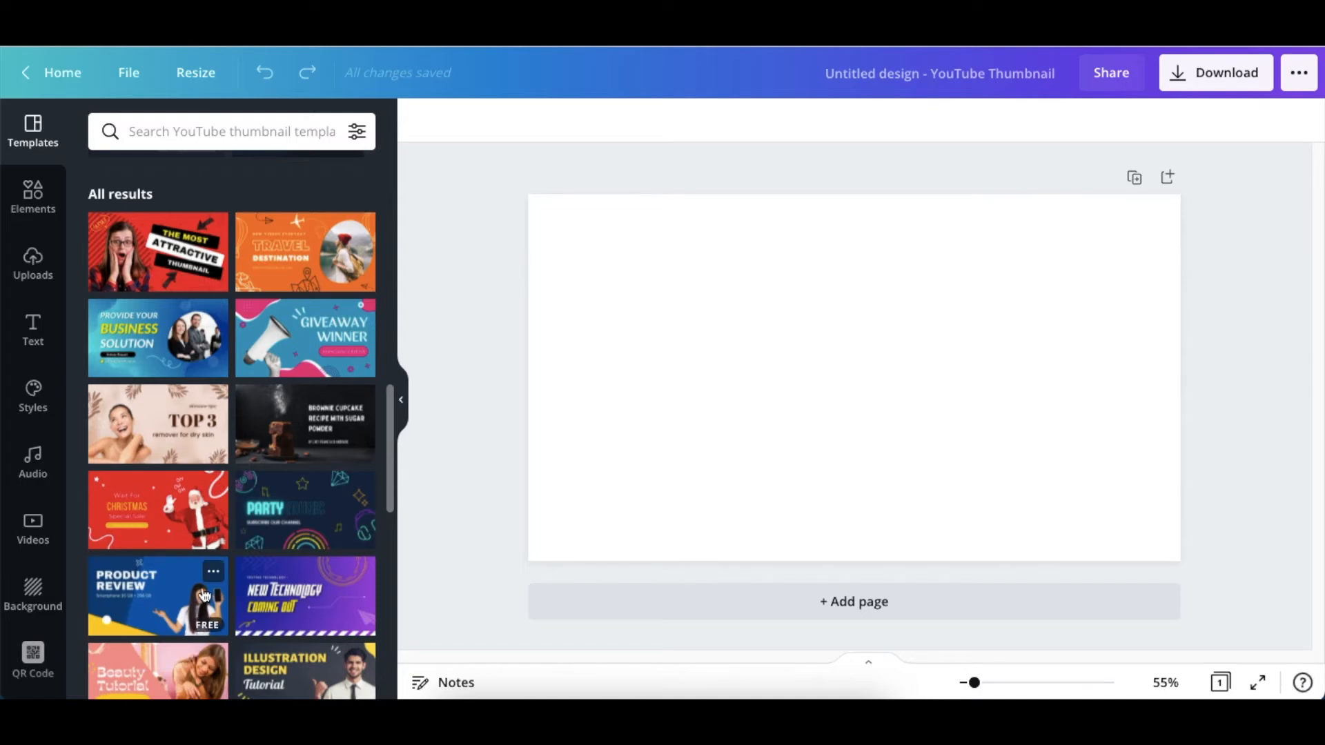
scroll(205, 594, down, 5)
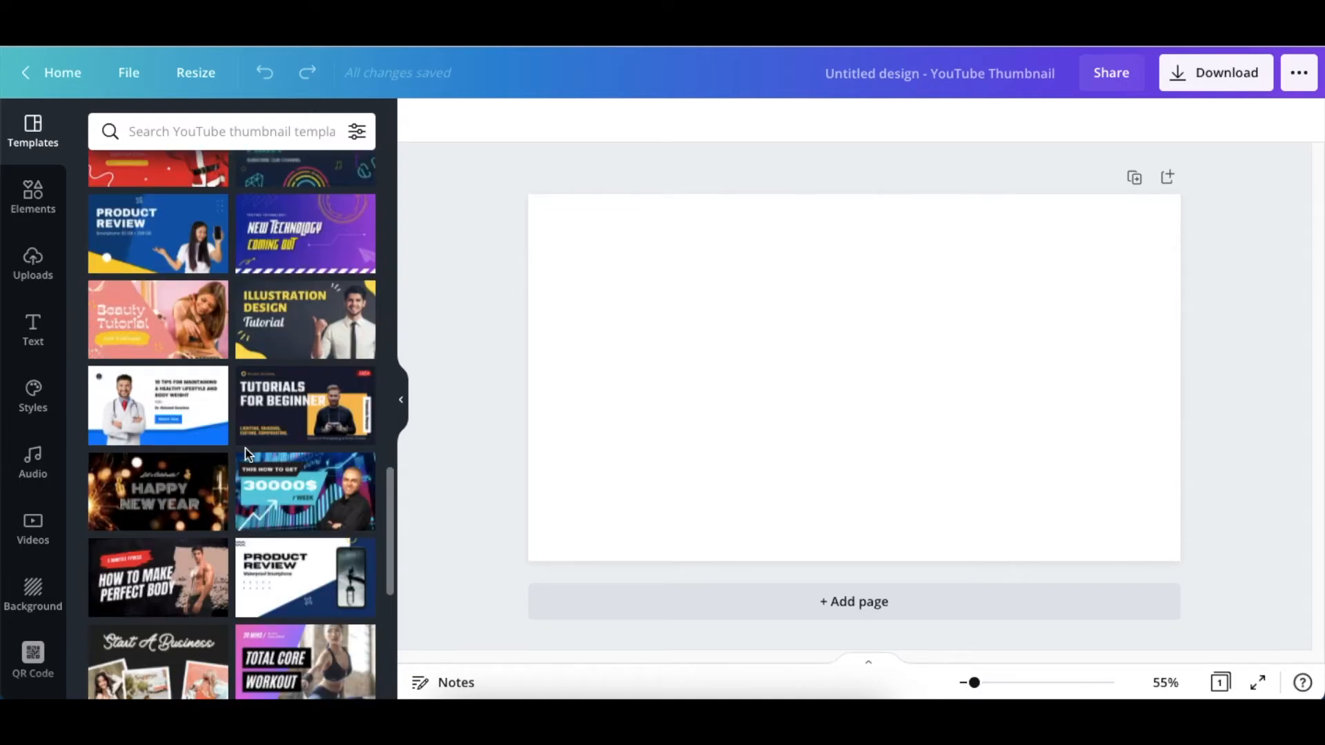
scroll(232, 459, down, 3)
scroll(233, 458, down, 4)
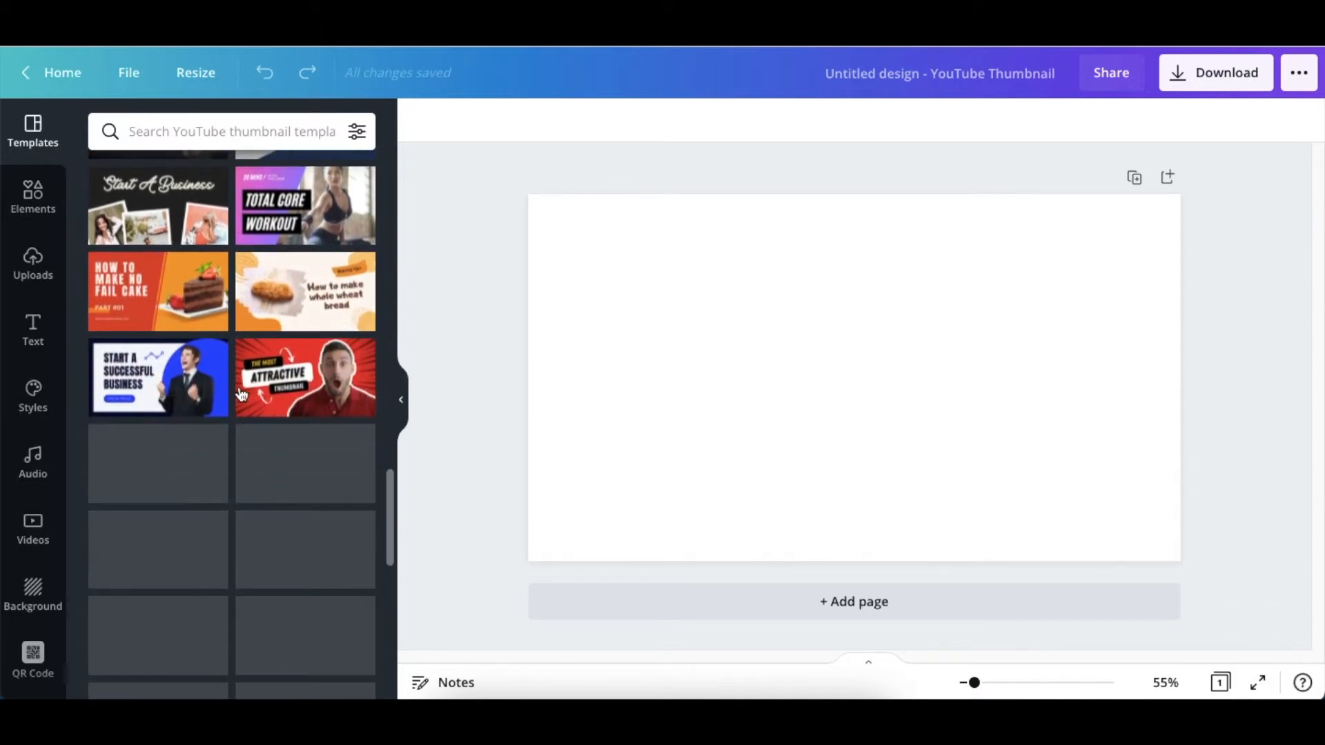
scroll(218, 557, down, 1)
scroll(218, 561, up, 10)
scroll(219, 558, up, 10)
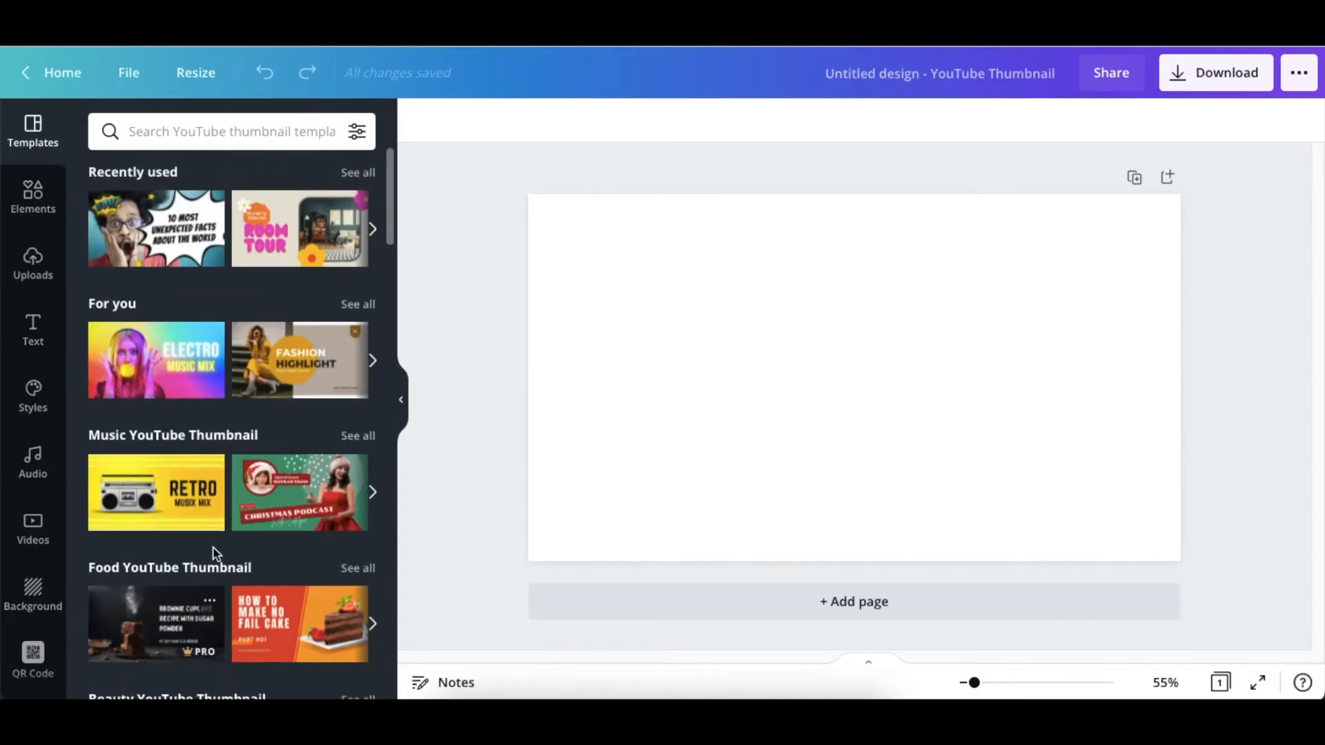
Apply the recently used "10 Most Unexpected Facts About the World" template and set its headline font to Anton.
click(166, 243)
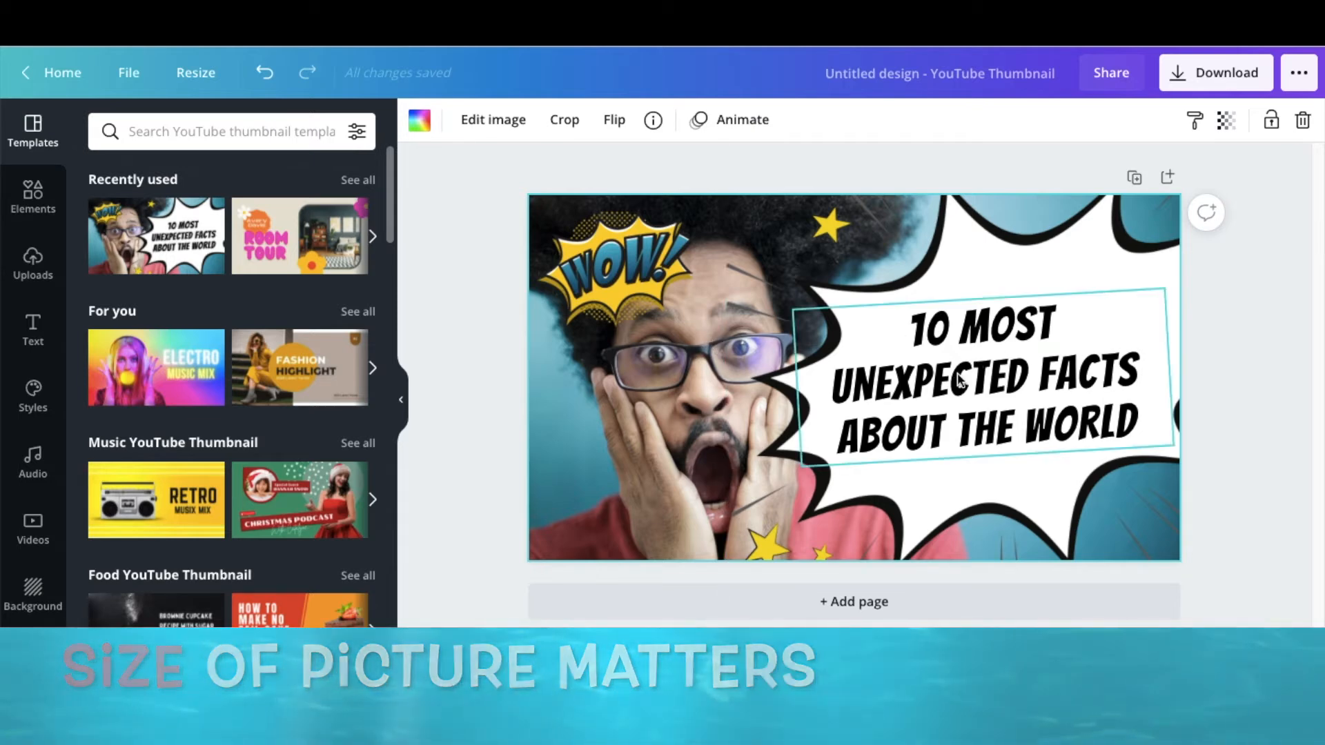
double_click(917, 411)
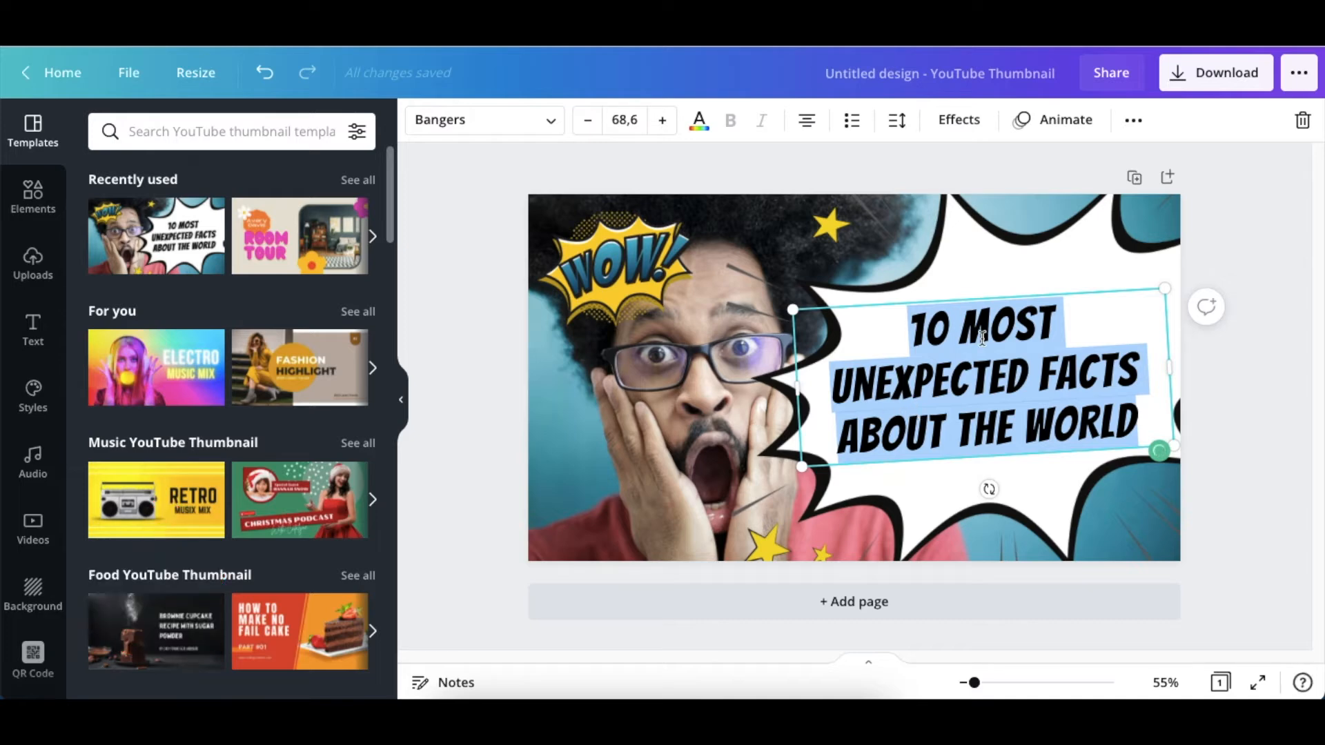
click(553, 124)
click(187, 259)
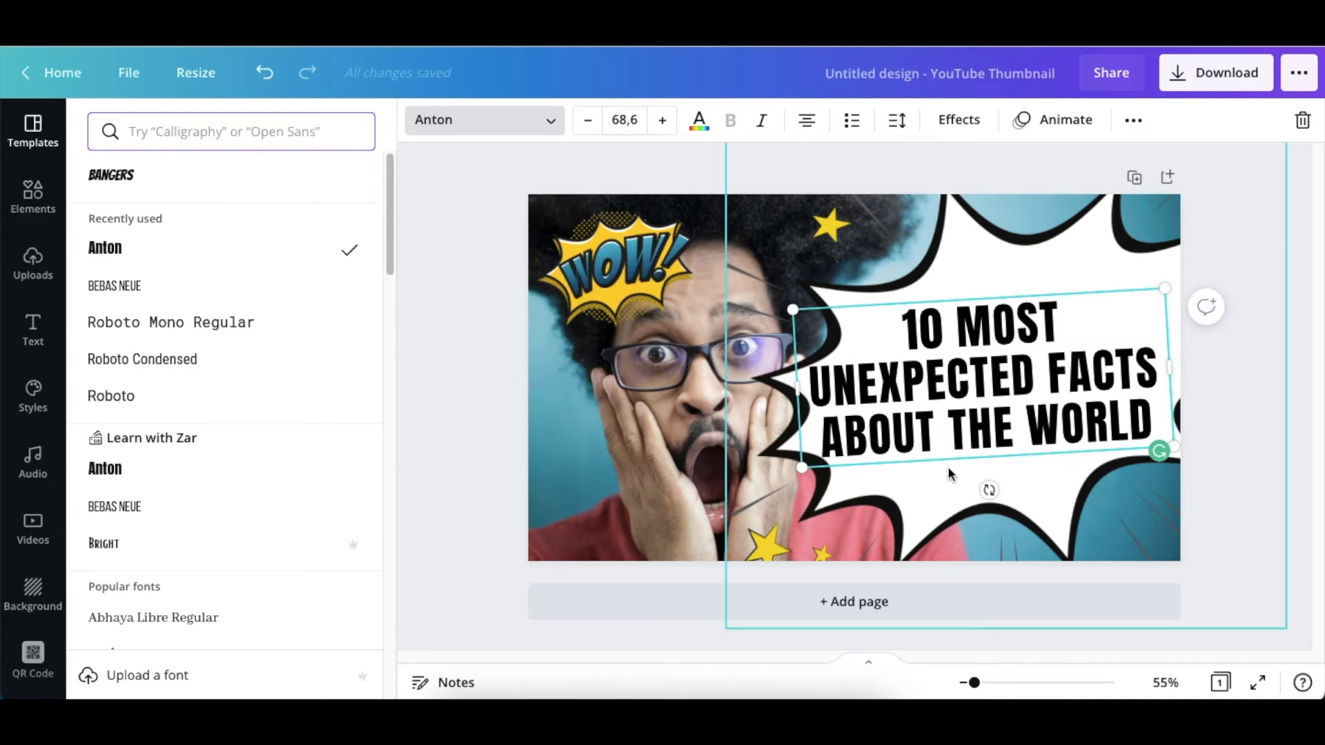
key(Escape)
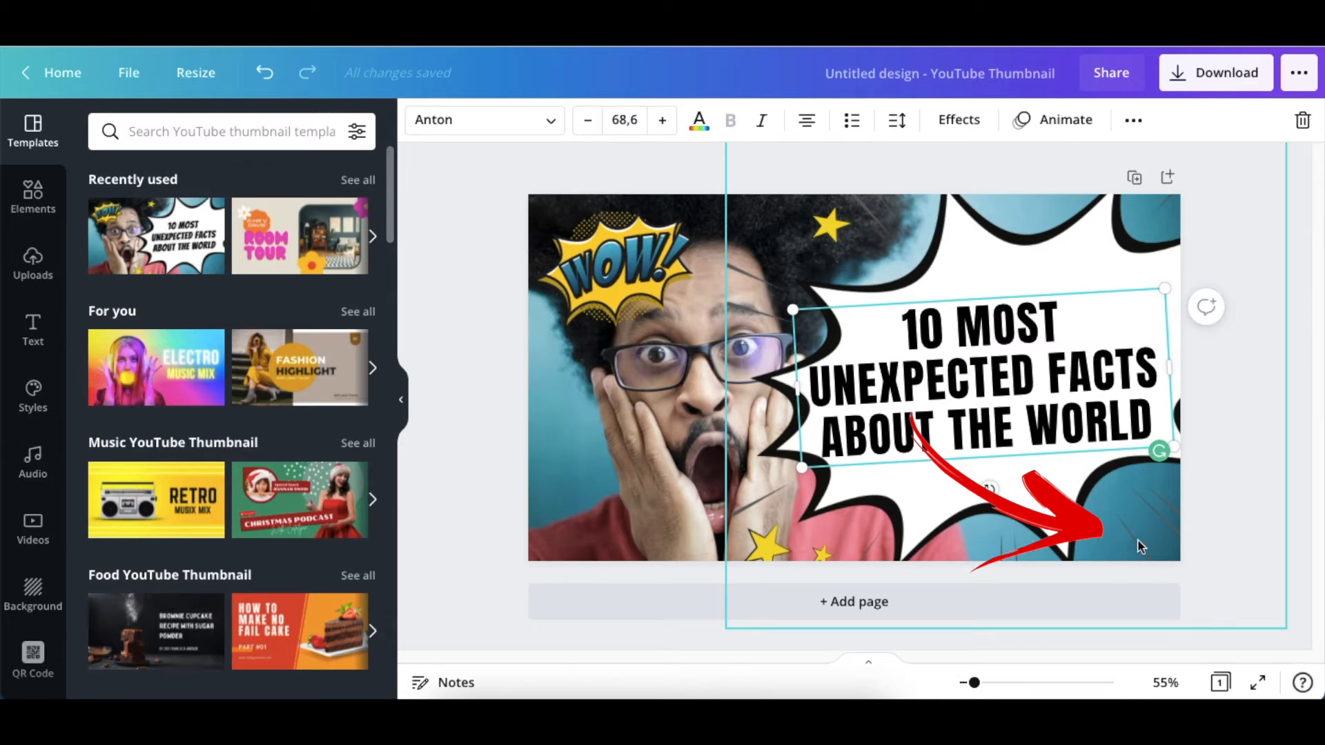
Try the "WOW!" sticker in the thumbnail's lower-right corner and return it to the upper-left corner.
drag(588, 271, 1089, 524)
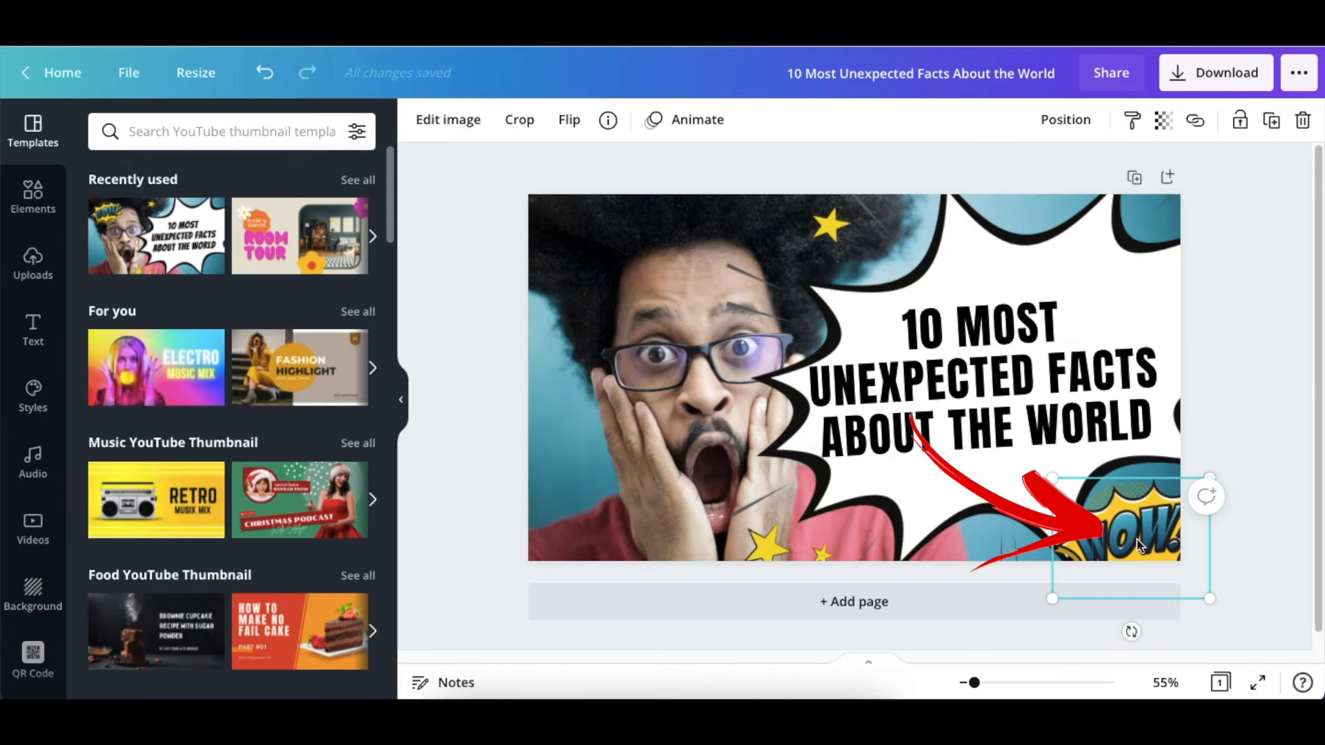
key(ctrl+z)
key(ctrl+z)
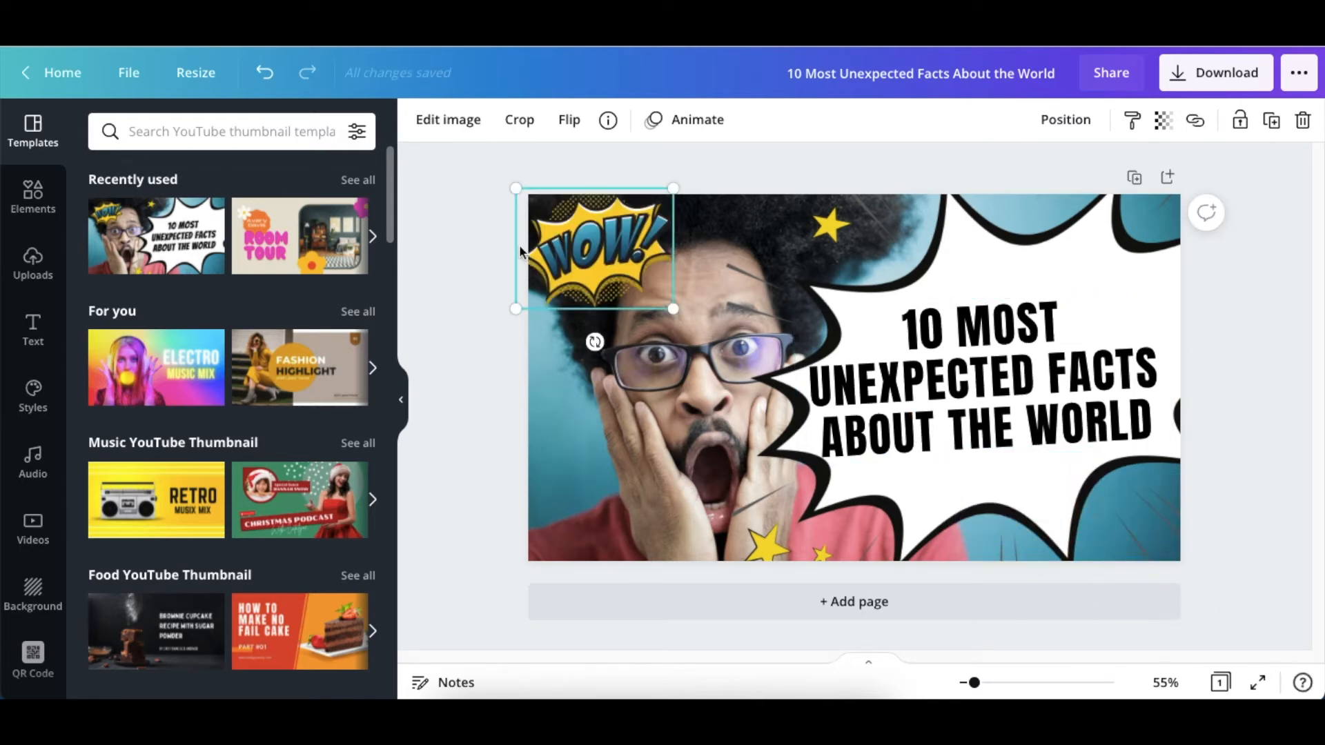
click(479, 226)
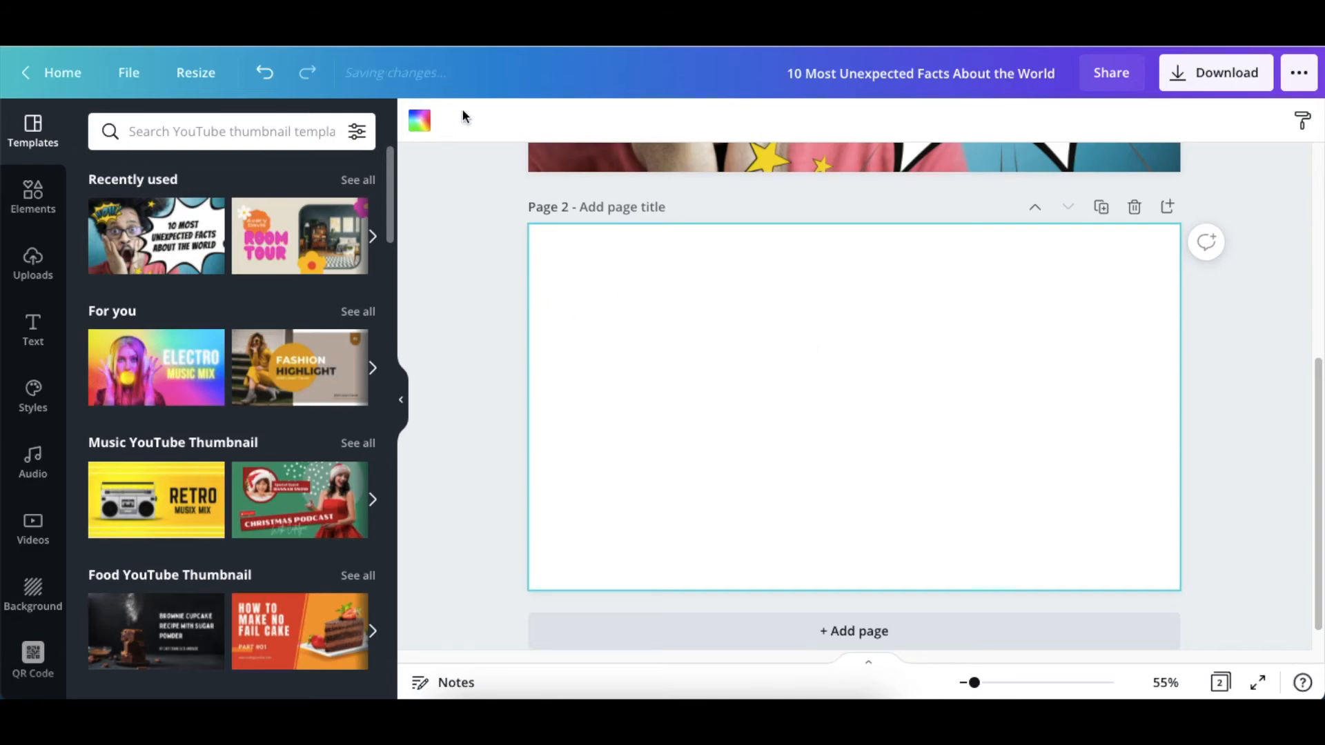
Set the blank second page's background to the dark navy of the Mermaid Lagoon palette, found by searching the colours for "blue".
click(420, 122)
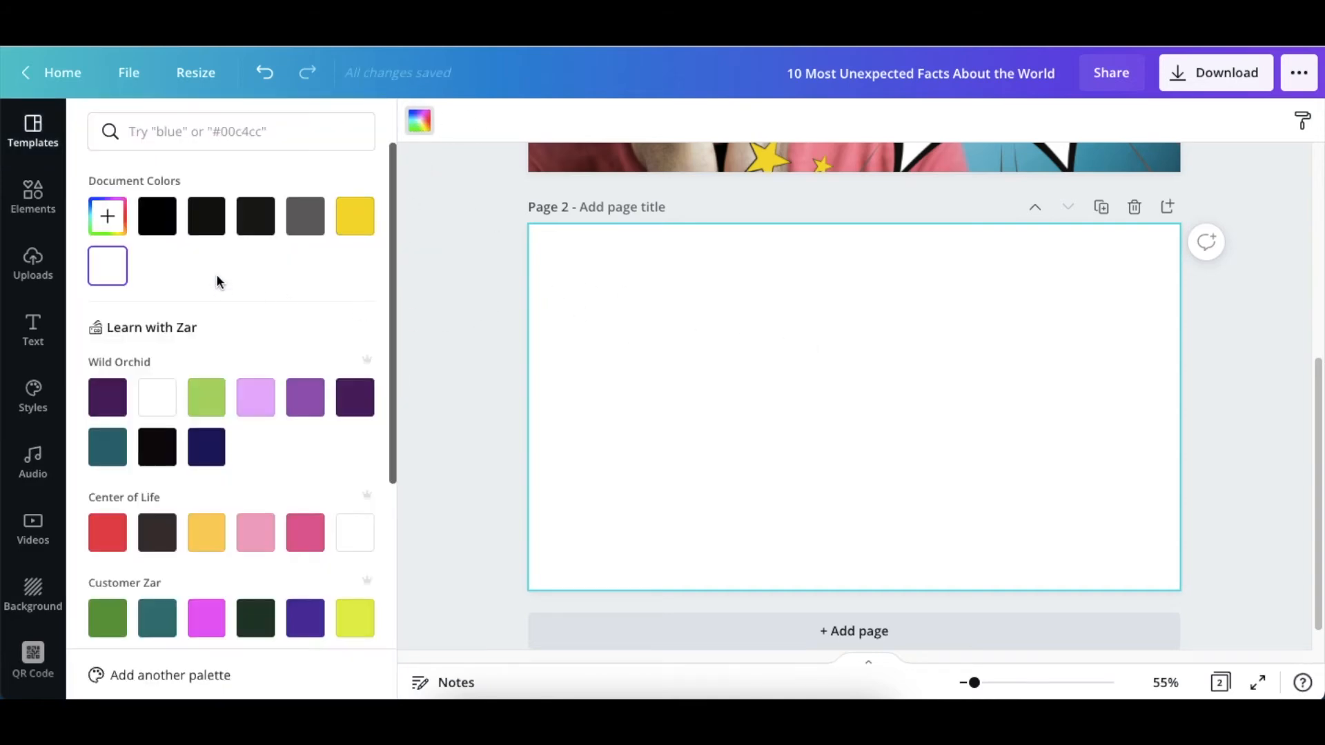
click(202, 125)
text(b)
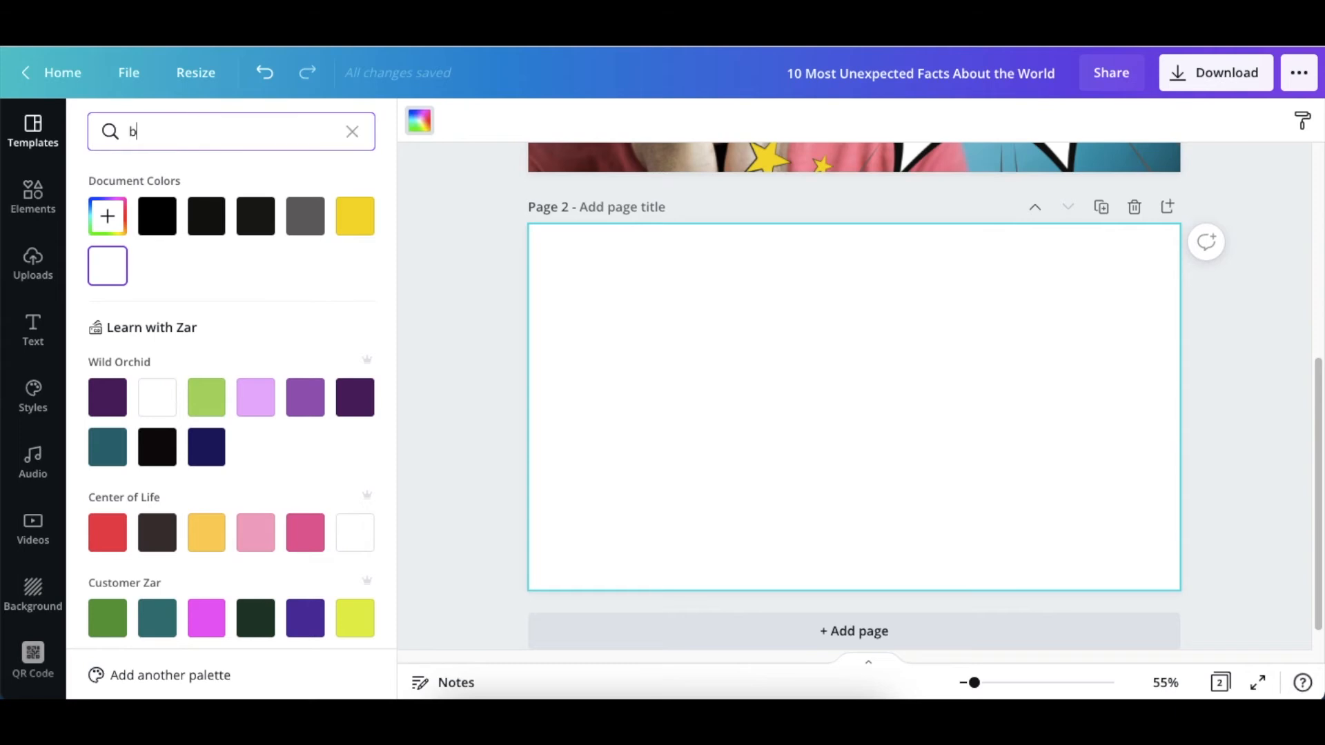
key(Return)
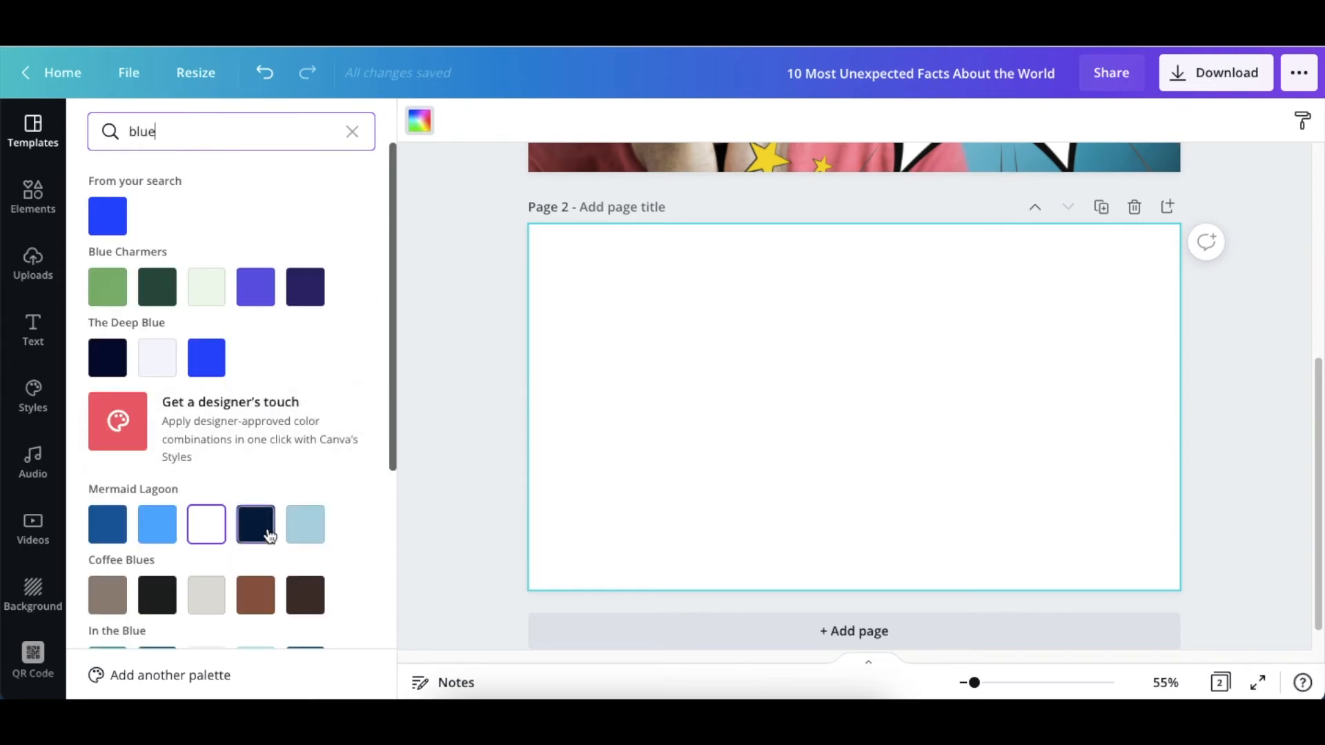
click(256, 525)
click(461, 350)
click(460, 289)
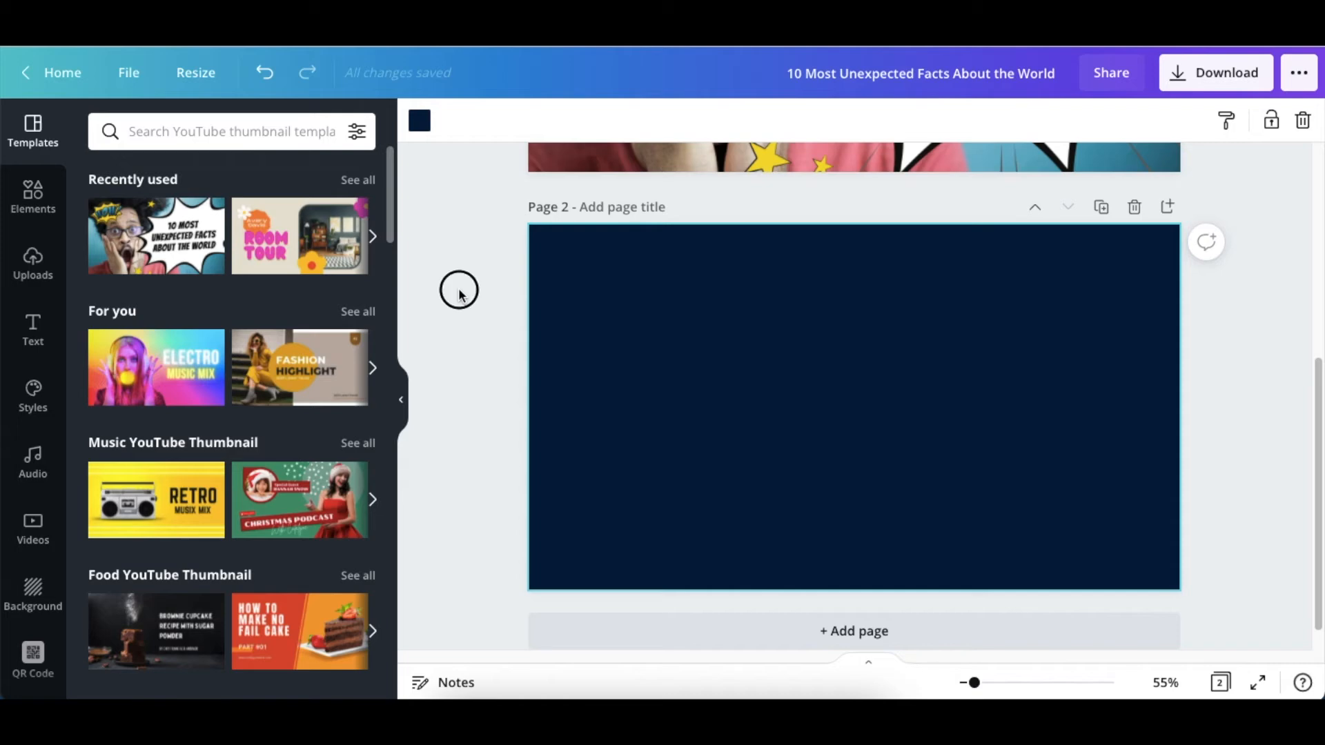
Add a text box reading "I" to the page, enlarge it to size 214 and move it to the page's upper left area.
key(t)
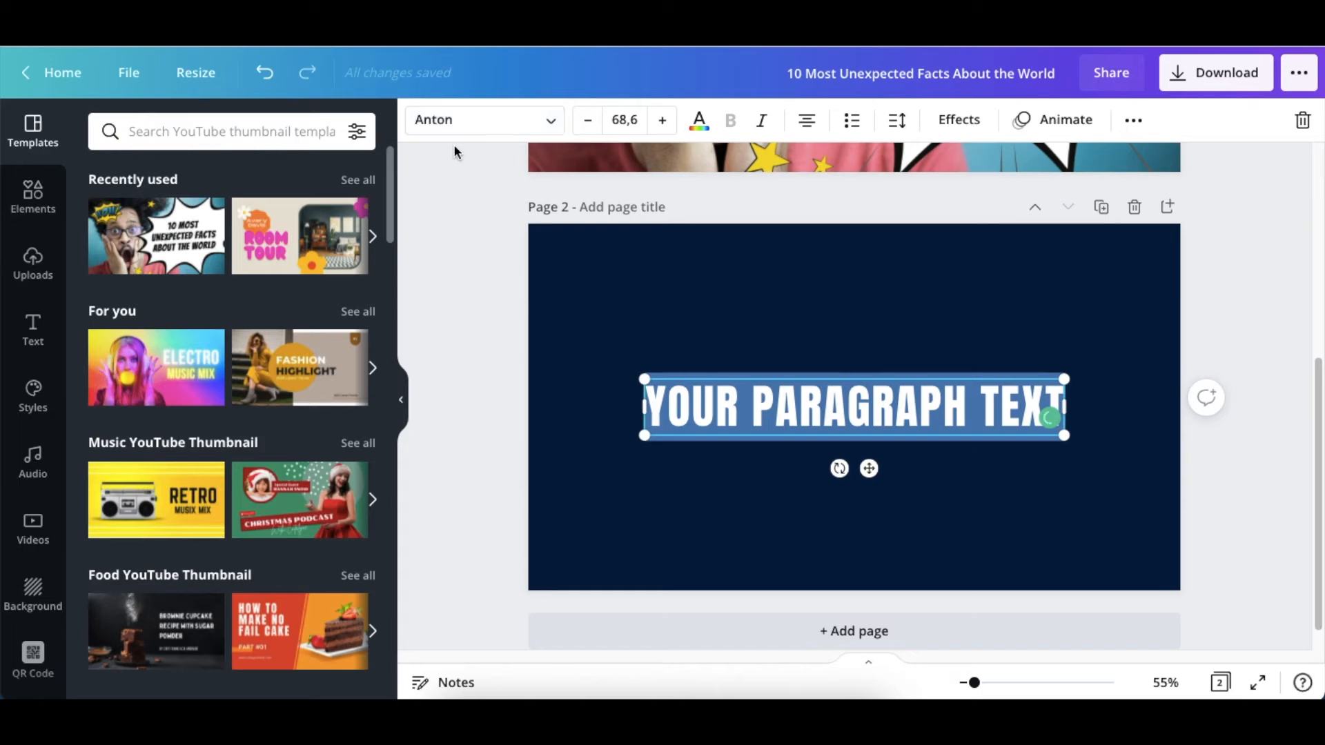
key(BackSpace)
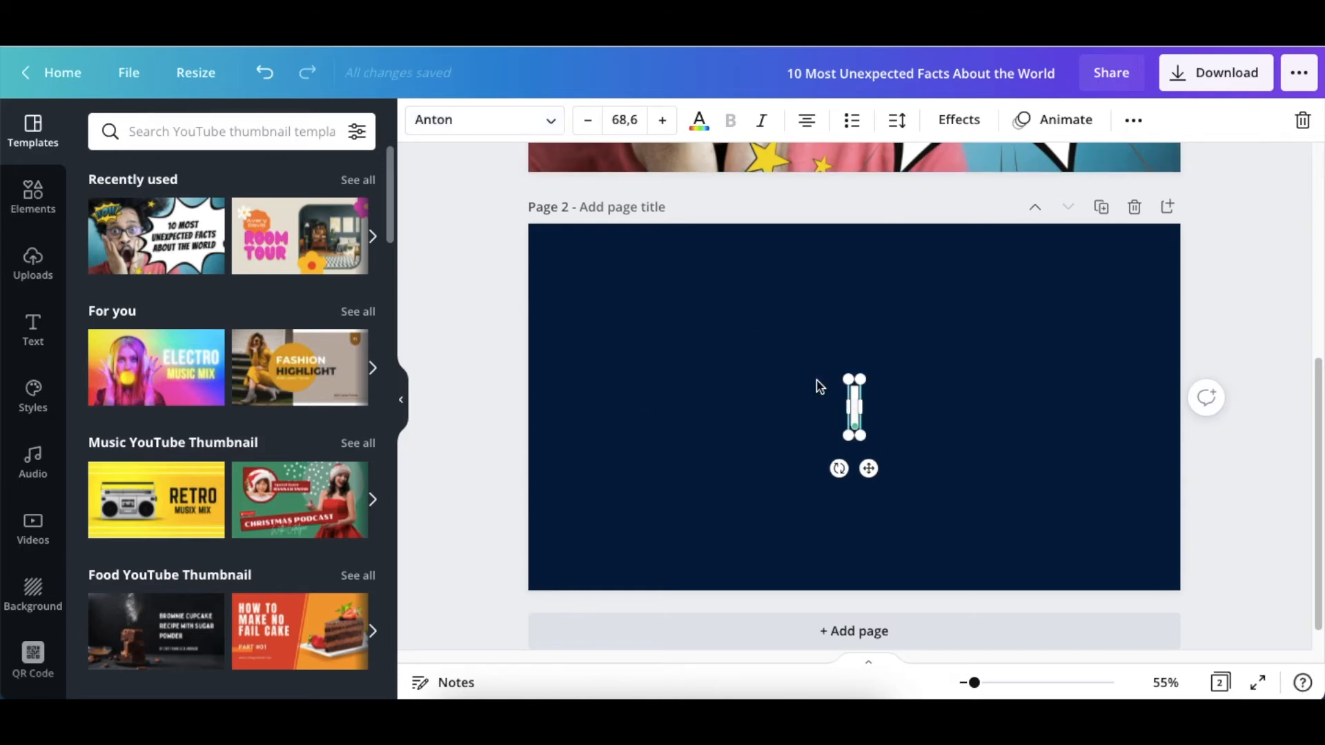
drag(862, 437, 994, 552)
click(914, 518)
click(864, 499)
drag(864, 498, 701, 346)
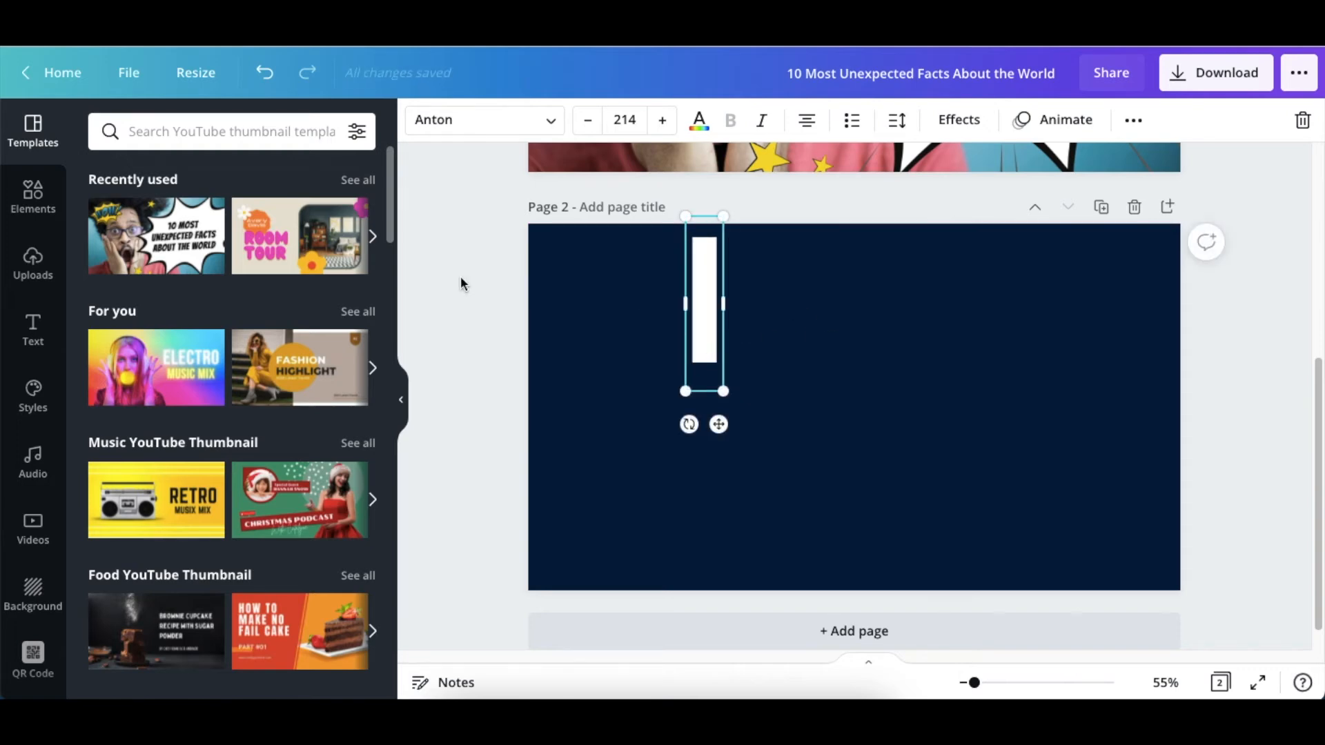
click(519, 334)
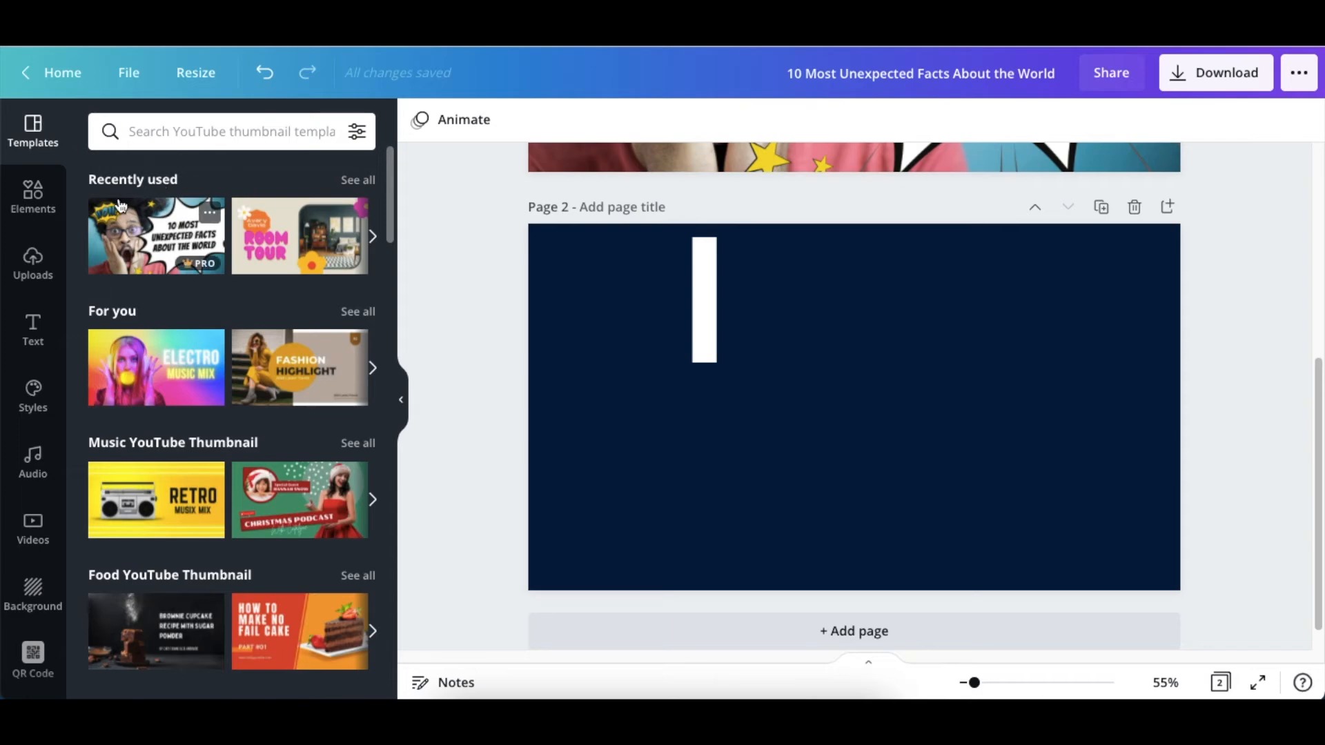
Insert the progress ring chart from the elements and place it in the page's lower-left corner.
click(24, 195)
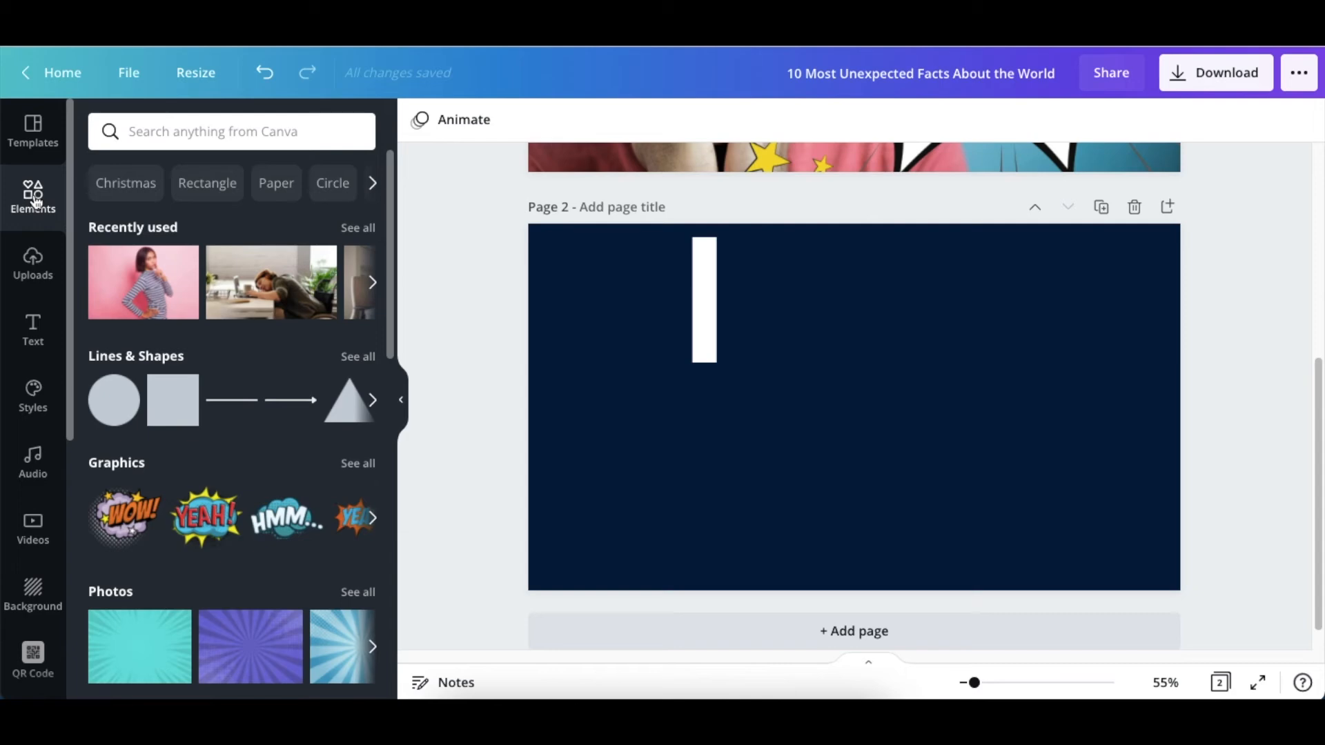
drag(390, 209, 405, 456)
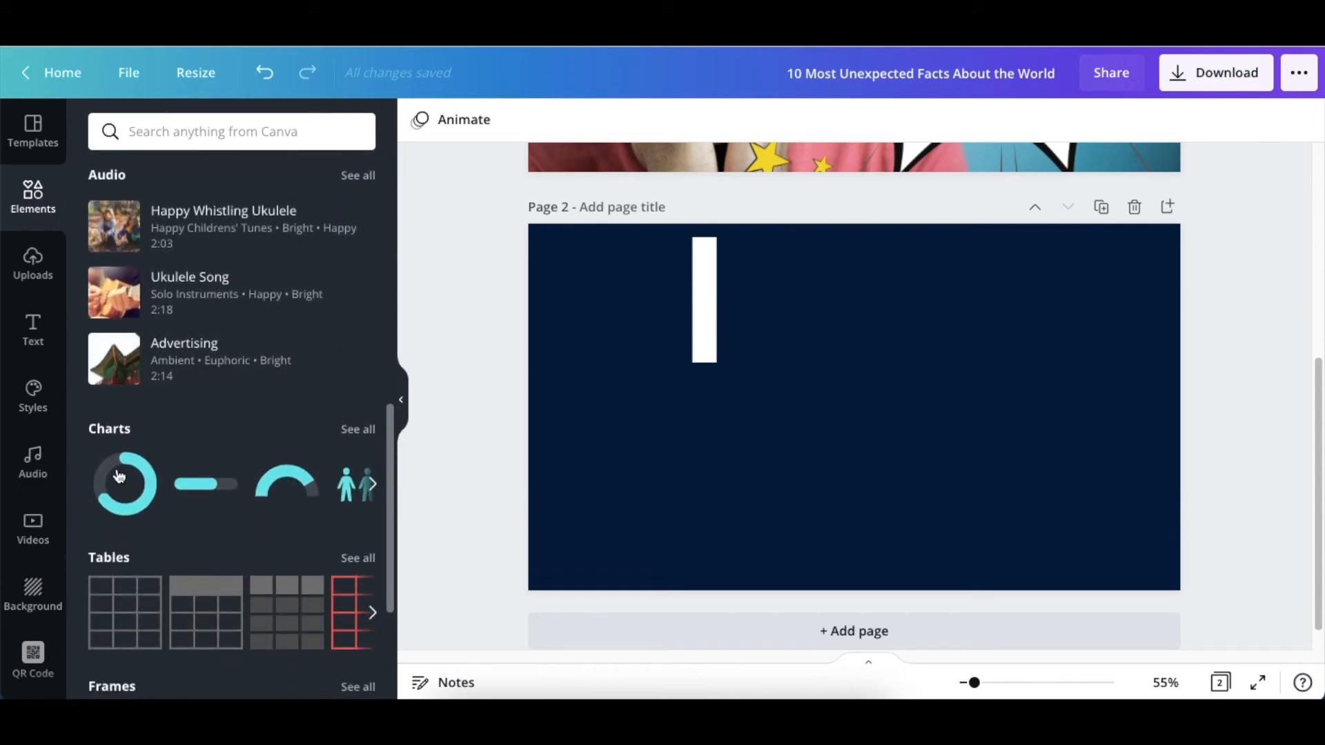
click(132, 498)
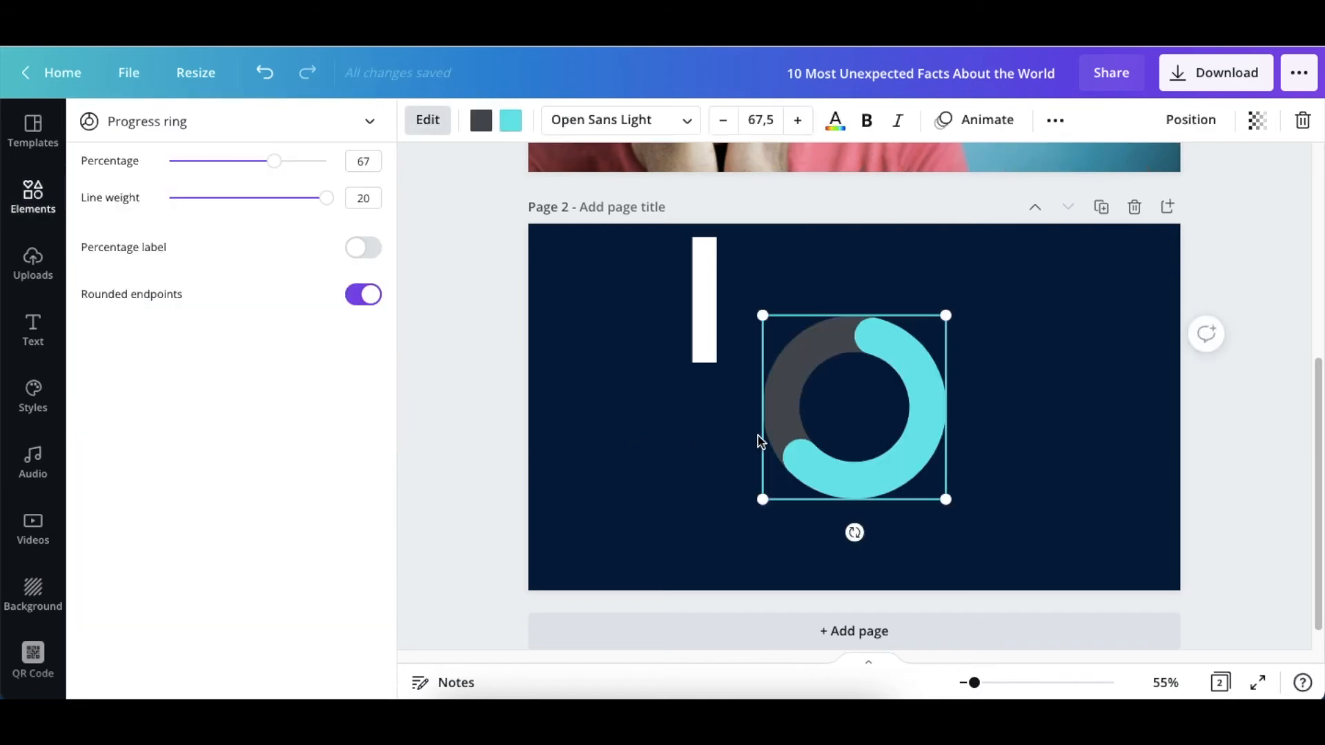
drag(837, 437, 612, 499)
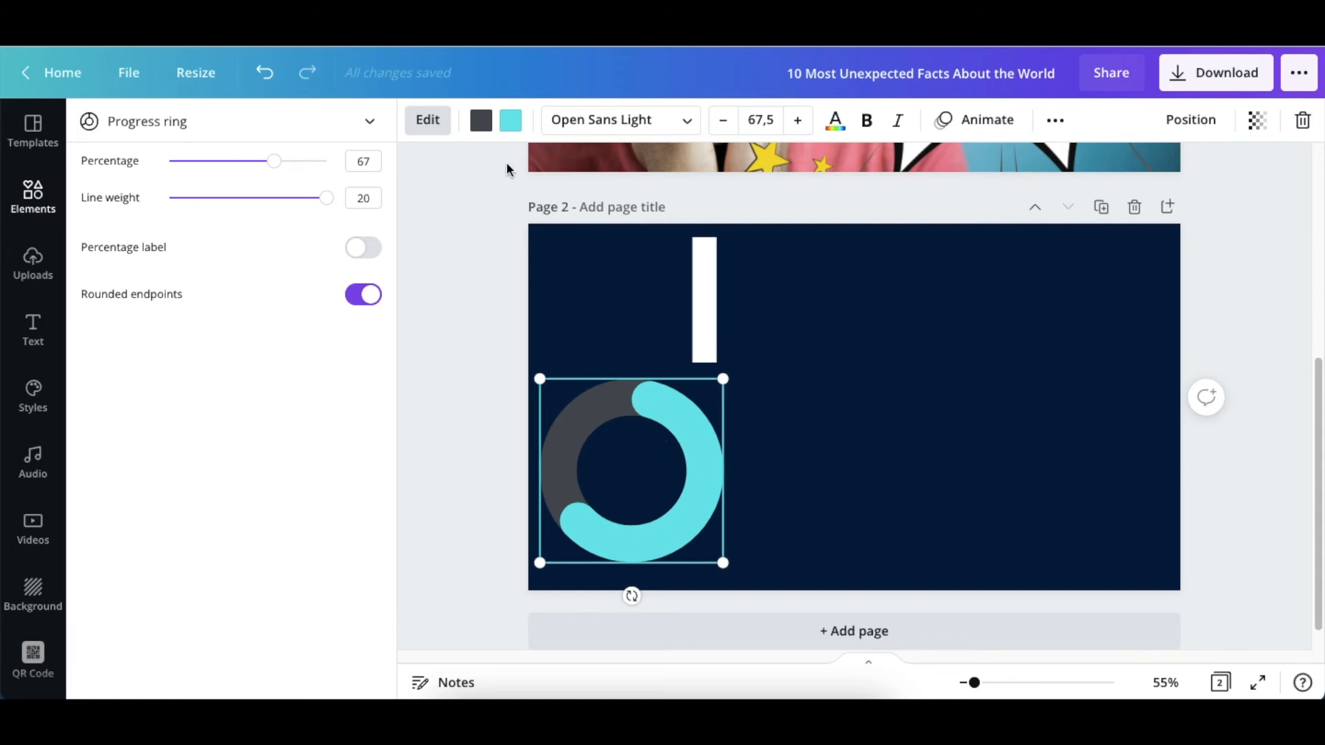
Recolour both the filled and unfilled parts of the progress ring light pink, found by searching the colours for "pink".
click(511, 120)
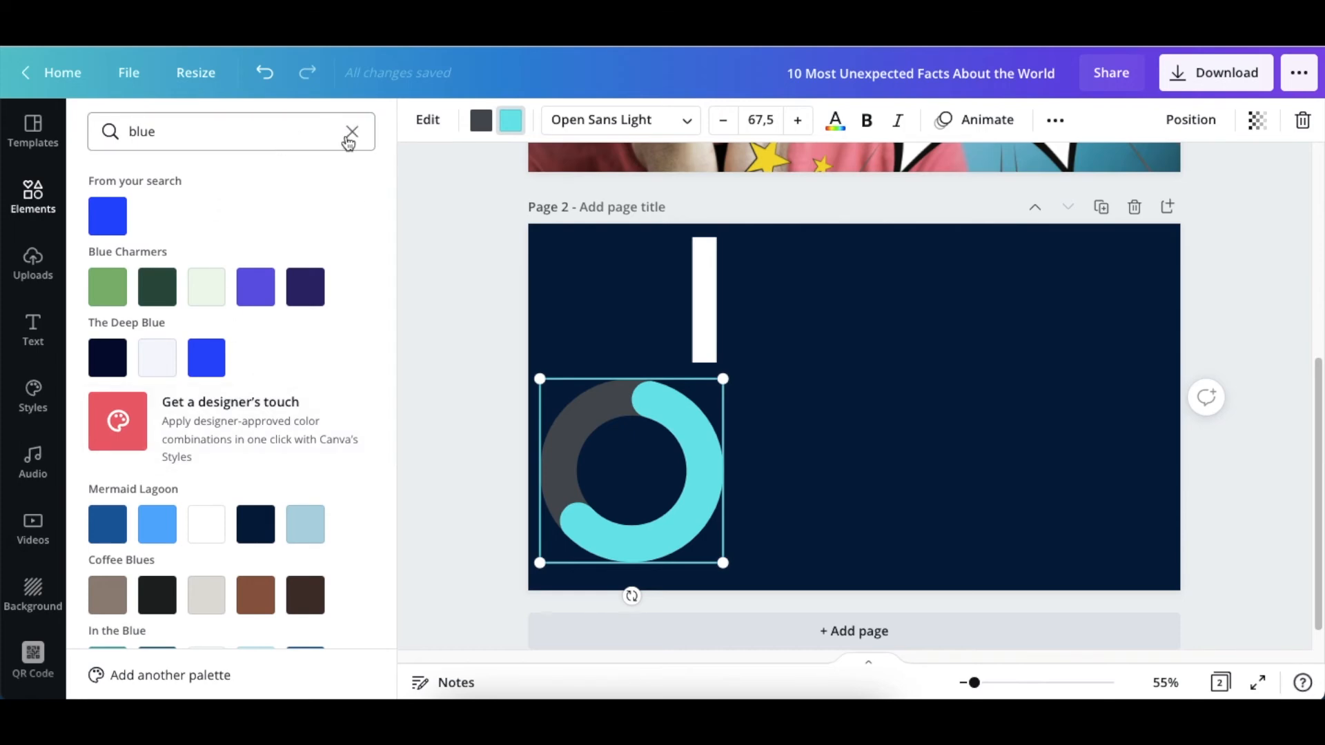
drag(239, 138, 66, 133)
text(pink)
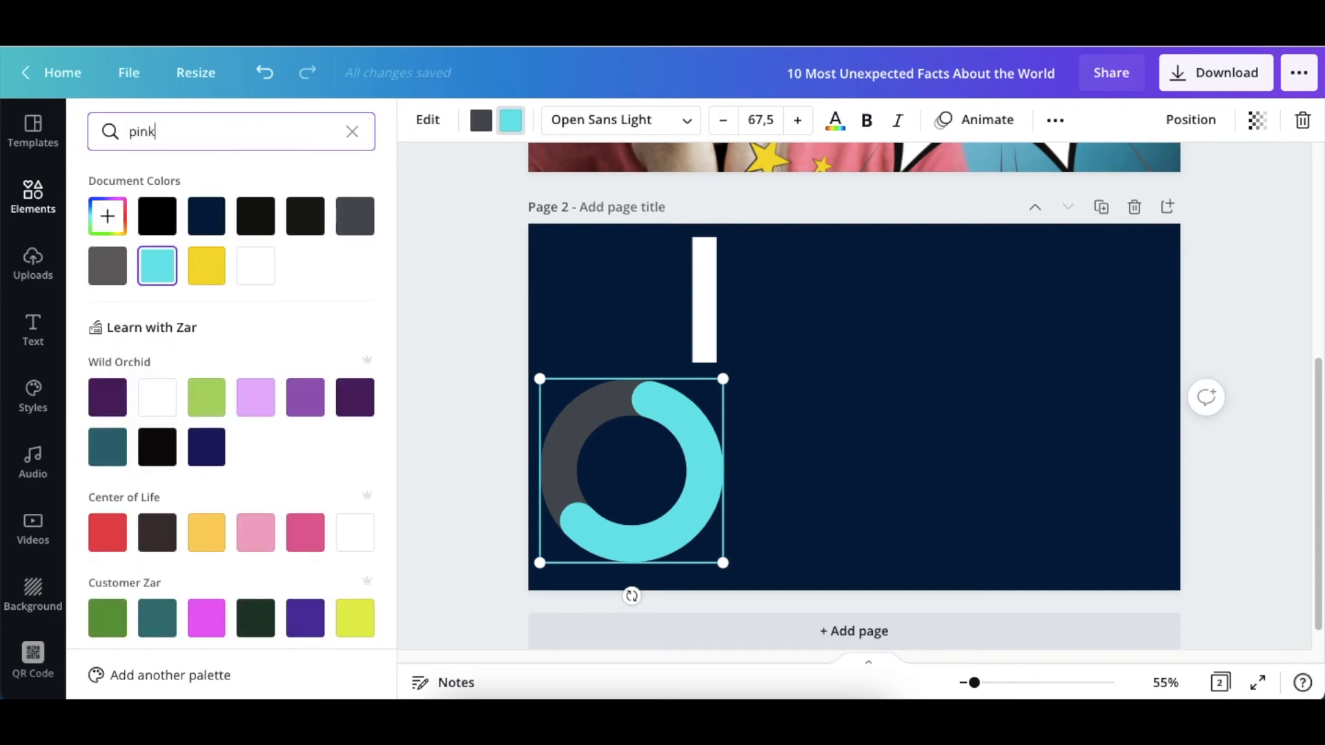
click(111, 211)
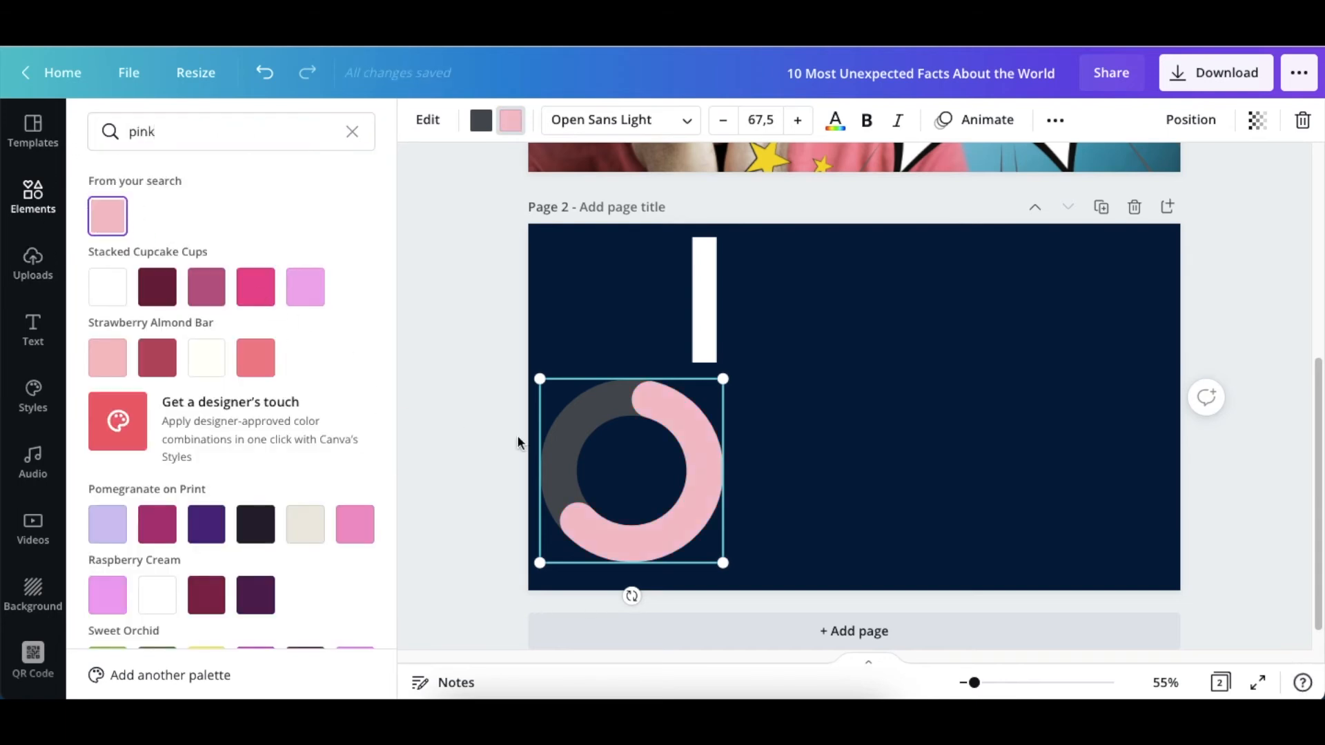
click(576, 434)
click(480, 120)
click(108, 216)
click(458, 287)
click(458, 290)
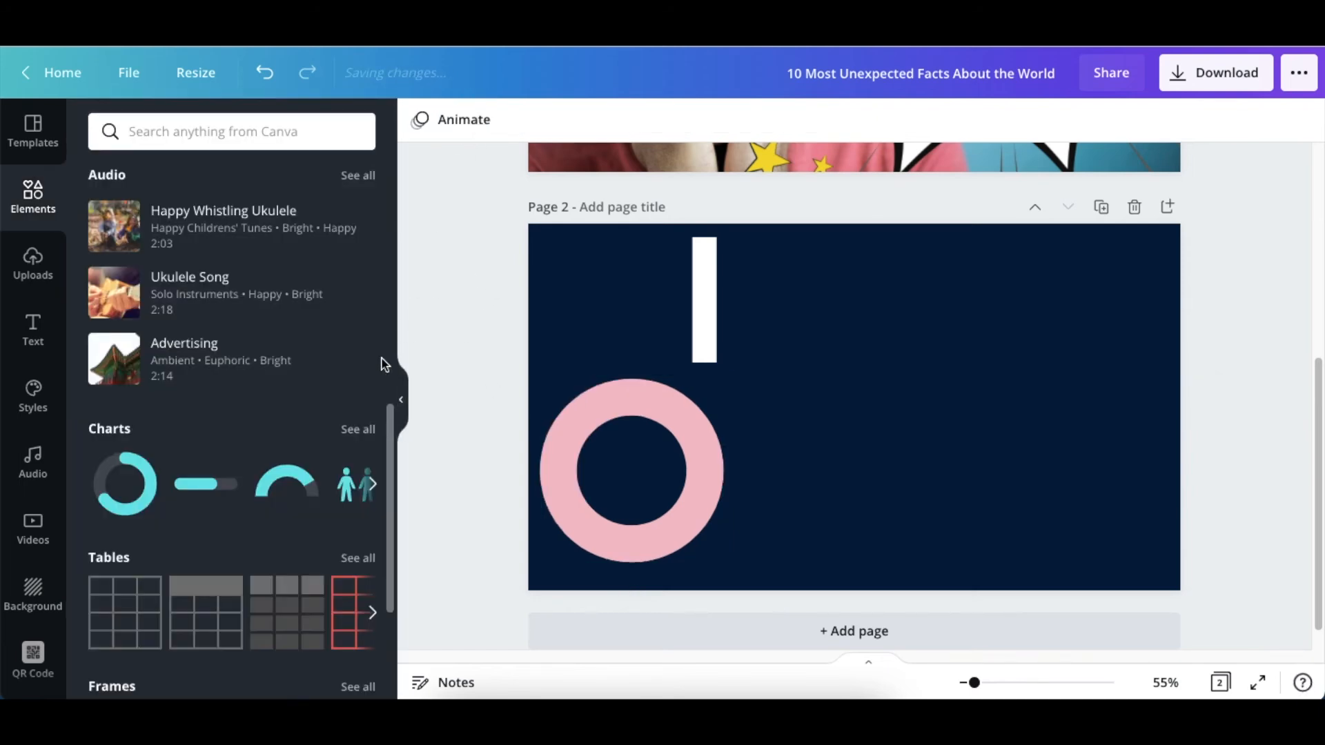
Insert the progress bar chart, move it next to the ring and colour its filled and unfilled parts white.
click(206, 484)
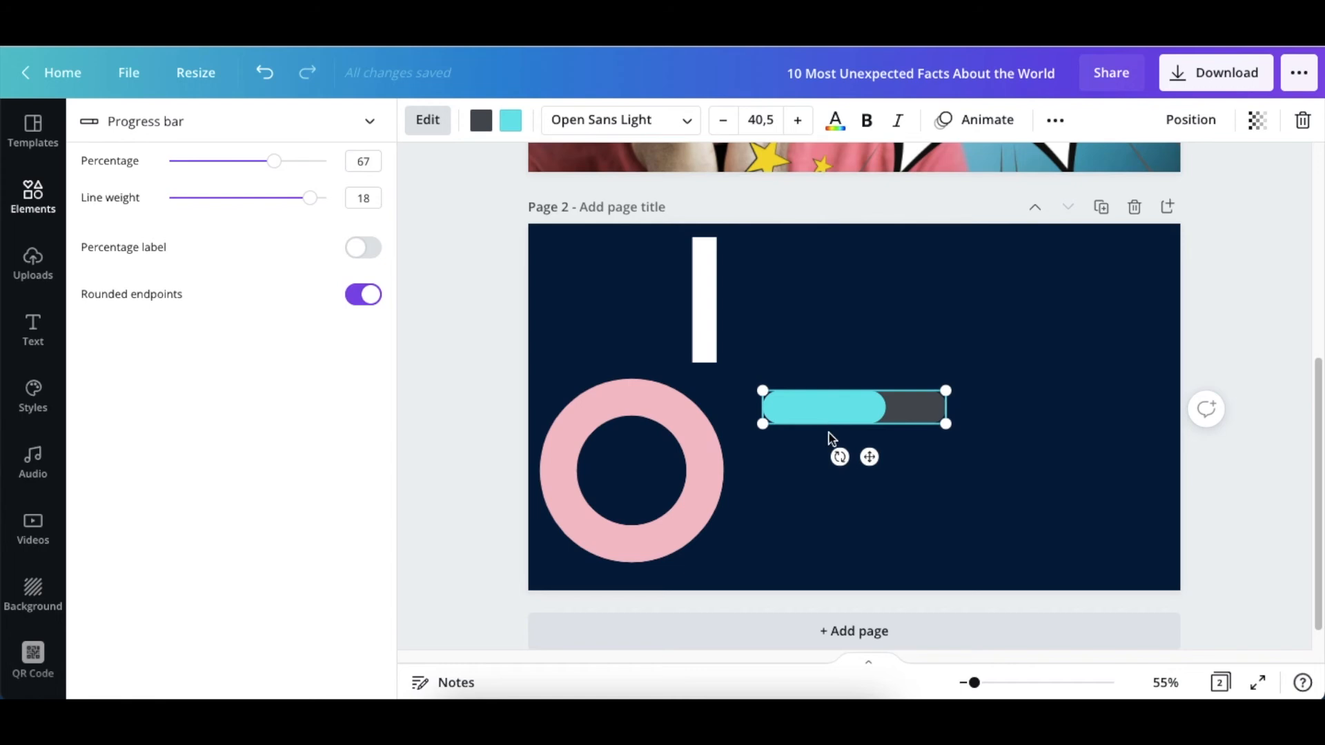
click(510, 120)
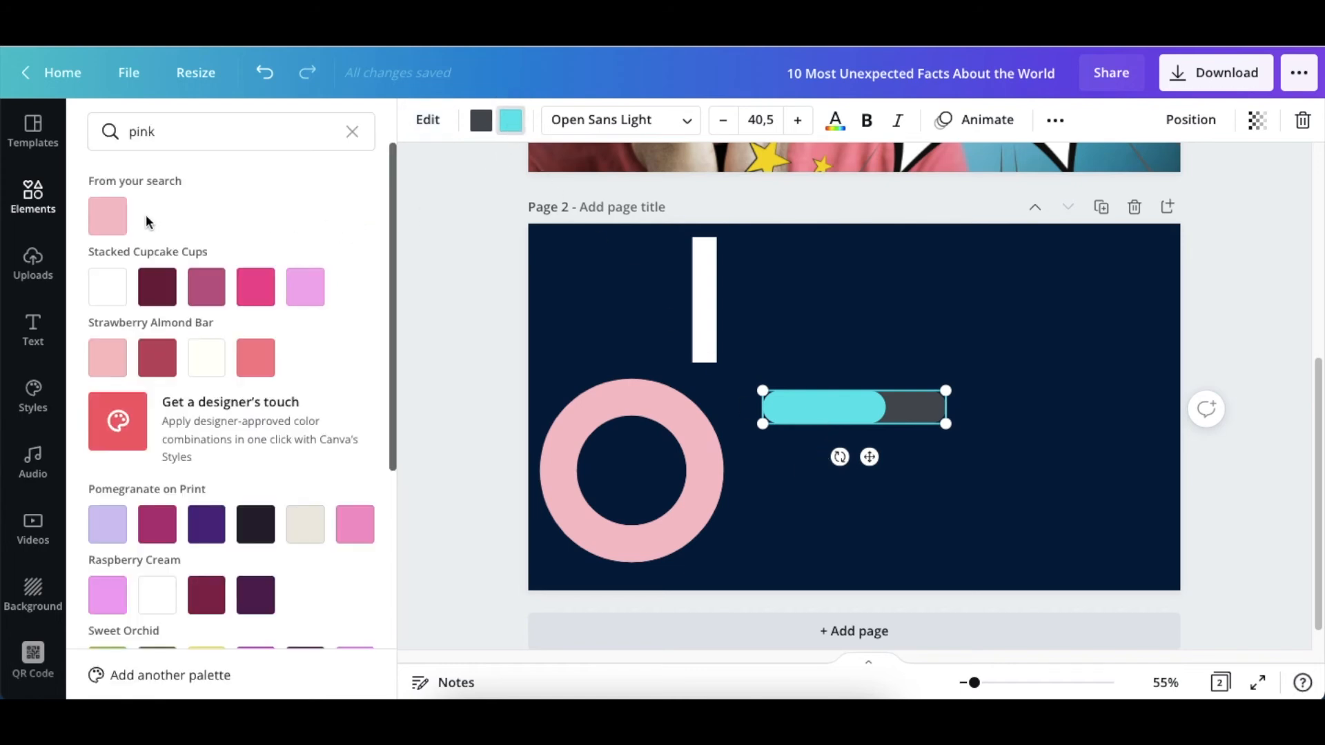
click(108, 219)
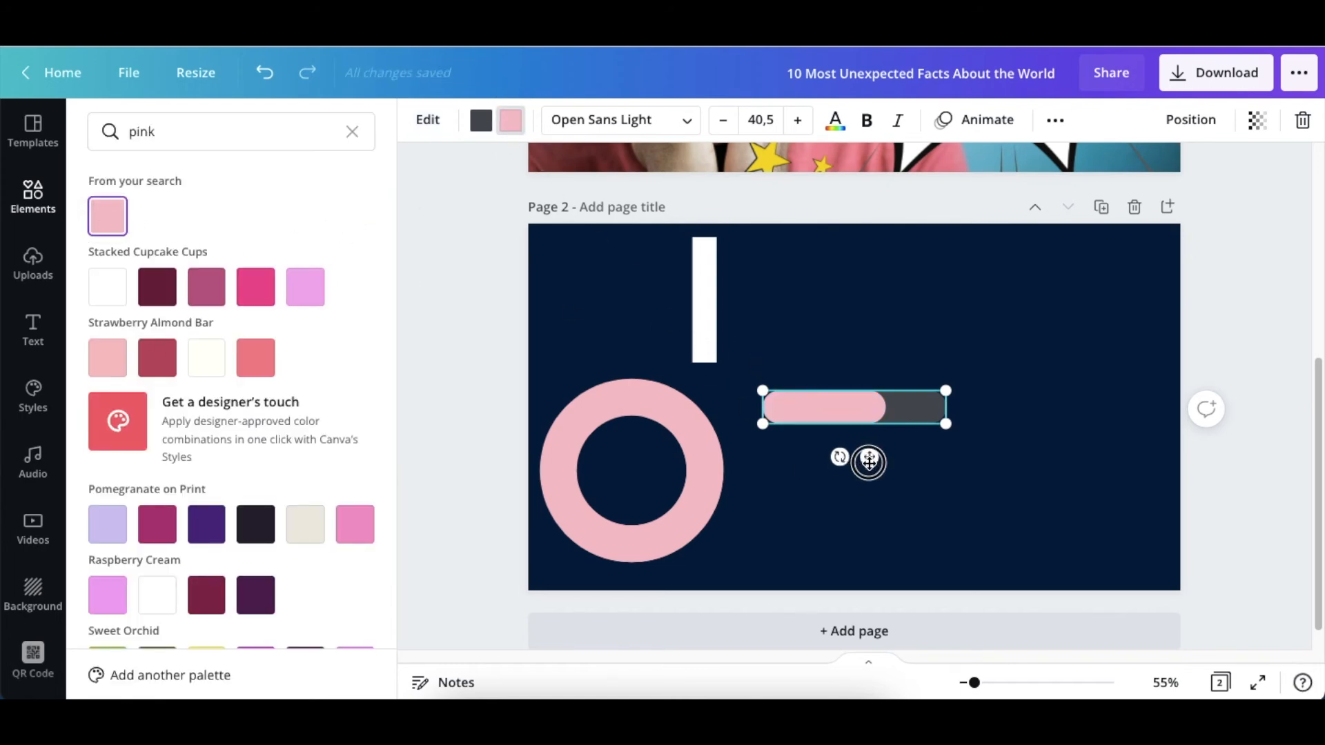
drag(869, 459, 811, 487)
click(107, 287)
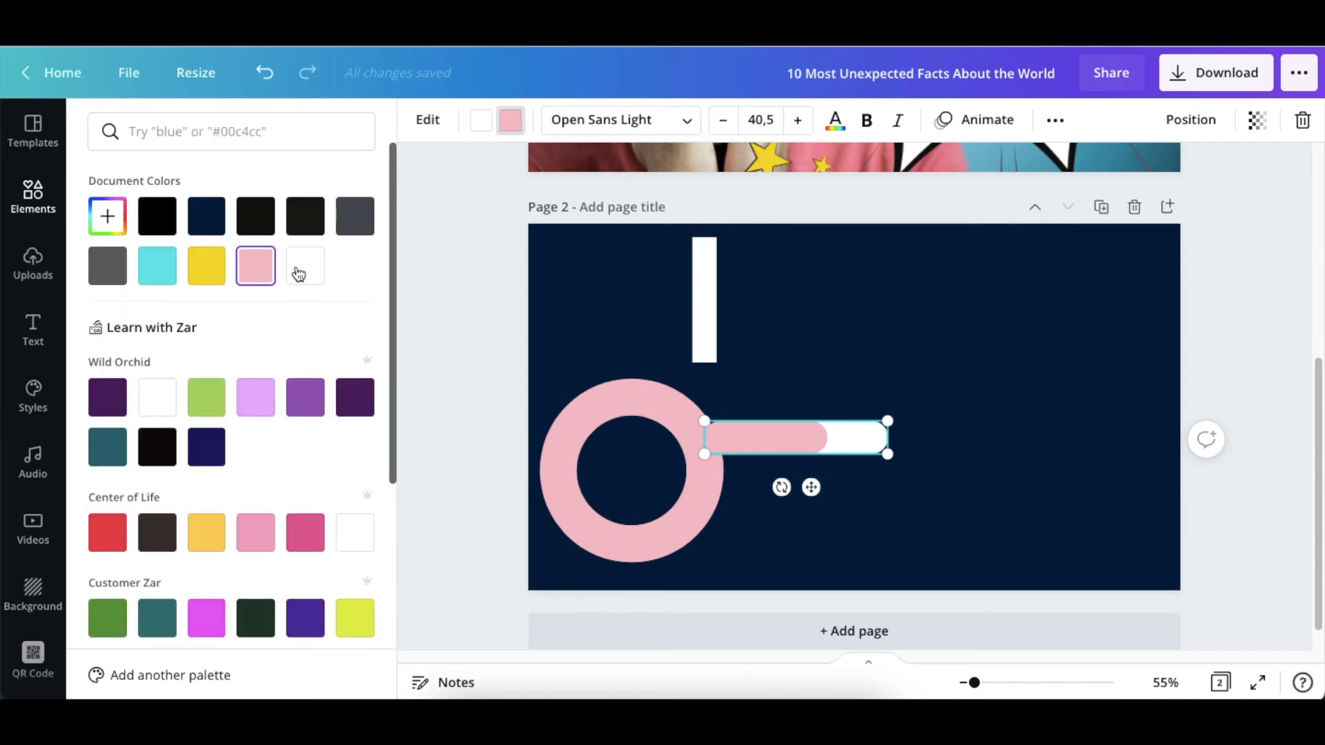
click(296, 274)
Recolour the bar's unfilled part the Mermaid Lagoon dark navy, found by searching the colours for "blue".
click(482, 123)
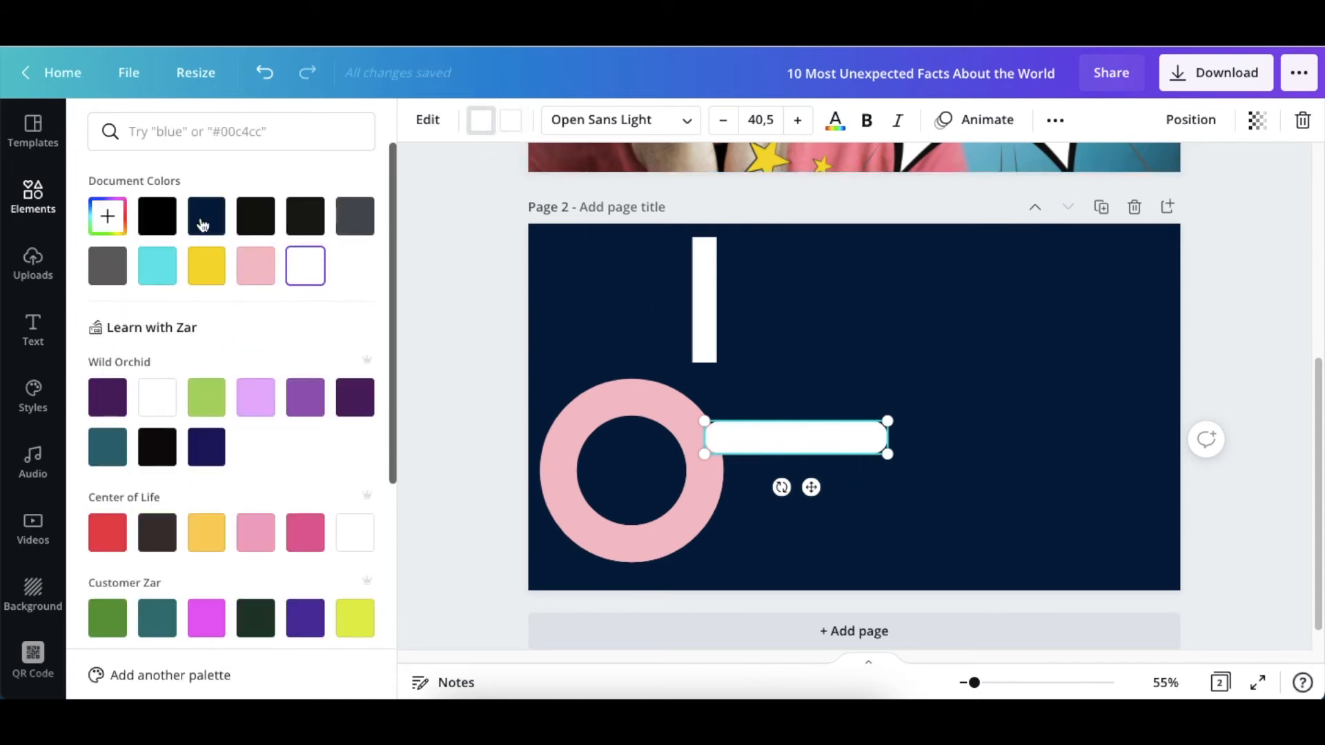
click(235, 141)
text(blue)
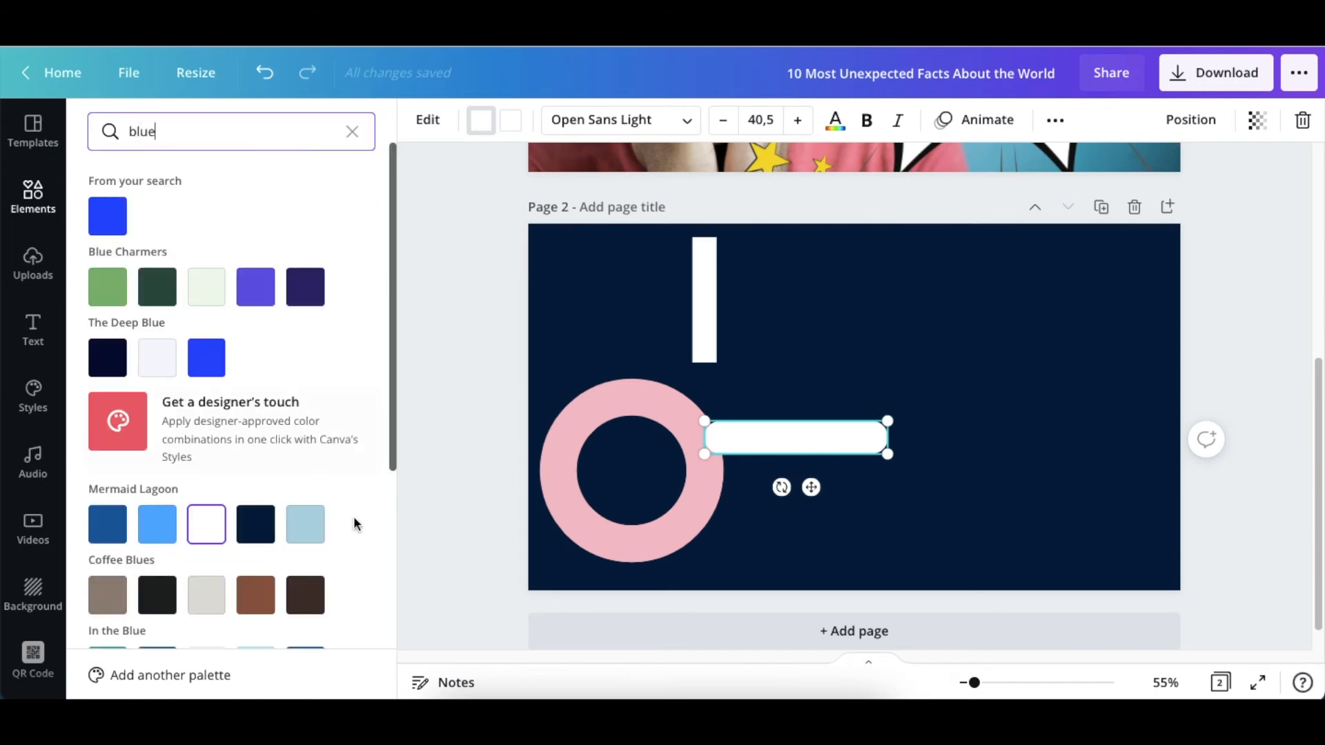
click(265, 537)
Rotate the progress bar diagonally and place it across the ring's lower-right edge as the tail of a Q.
drag(811, 487, 687, 534)
drag(735, 484, 720, 543)
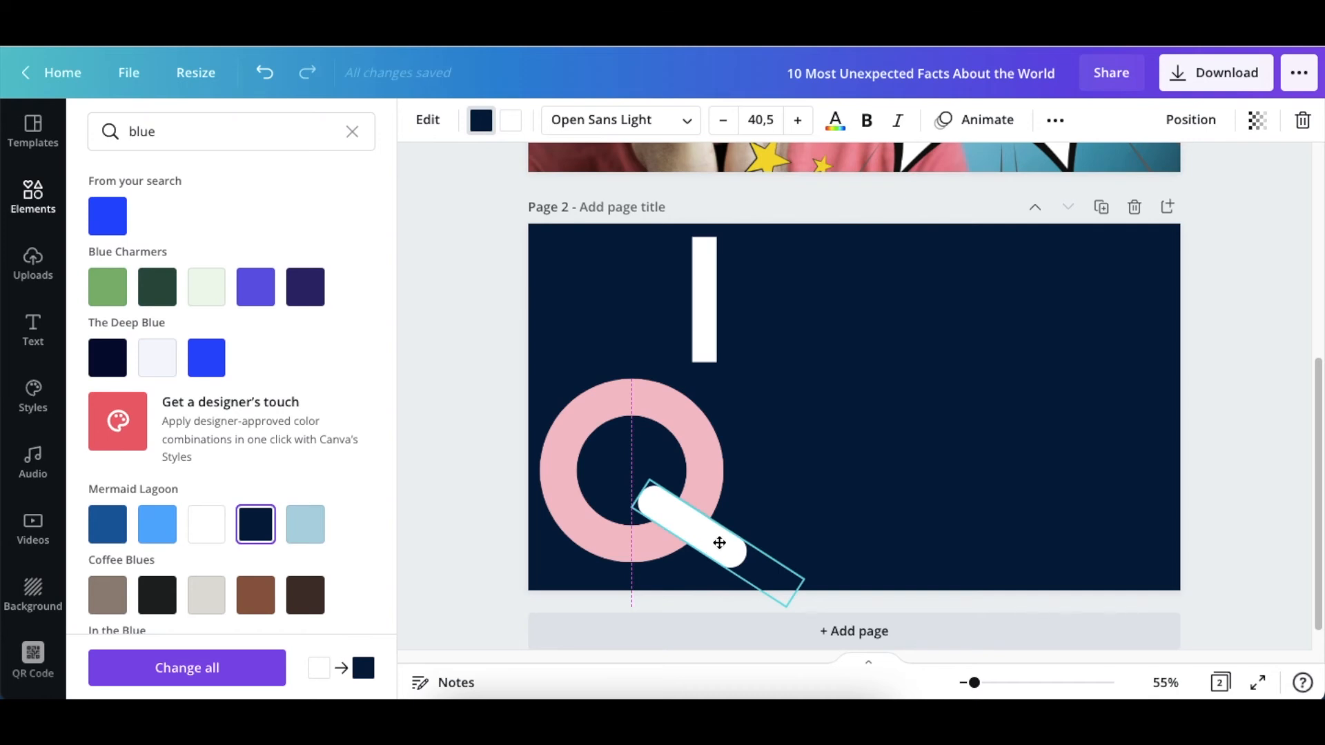
click(428, 120)
click(428, 120)
Duplicate the "I" text, move the copy down beside the Q and change it to "UIT".
click(693, 316)
key(ctrl+d)
drag(715, 312, 749, 464)
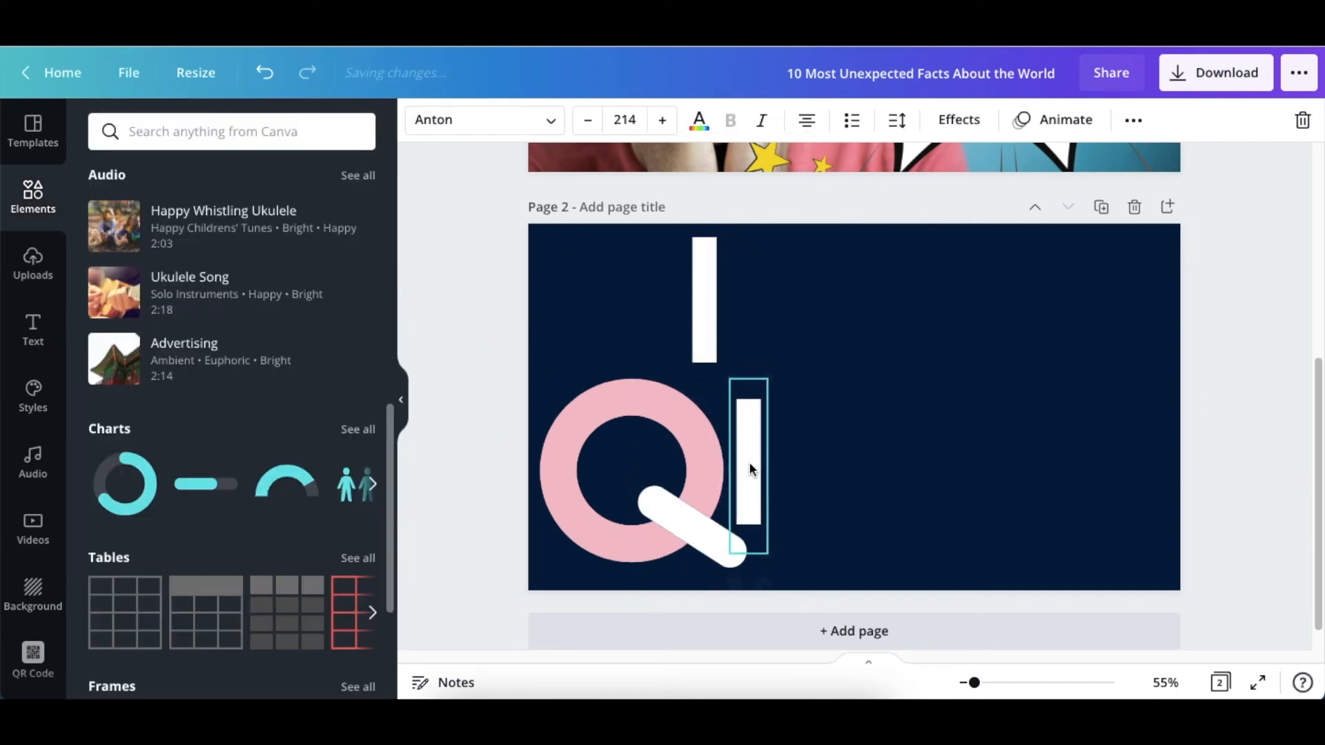
text(UIT)
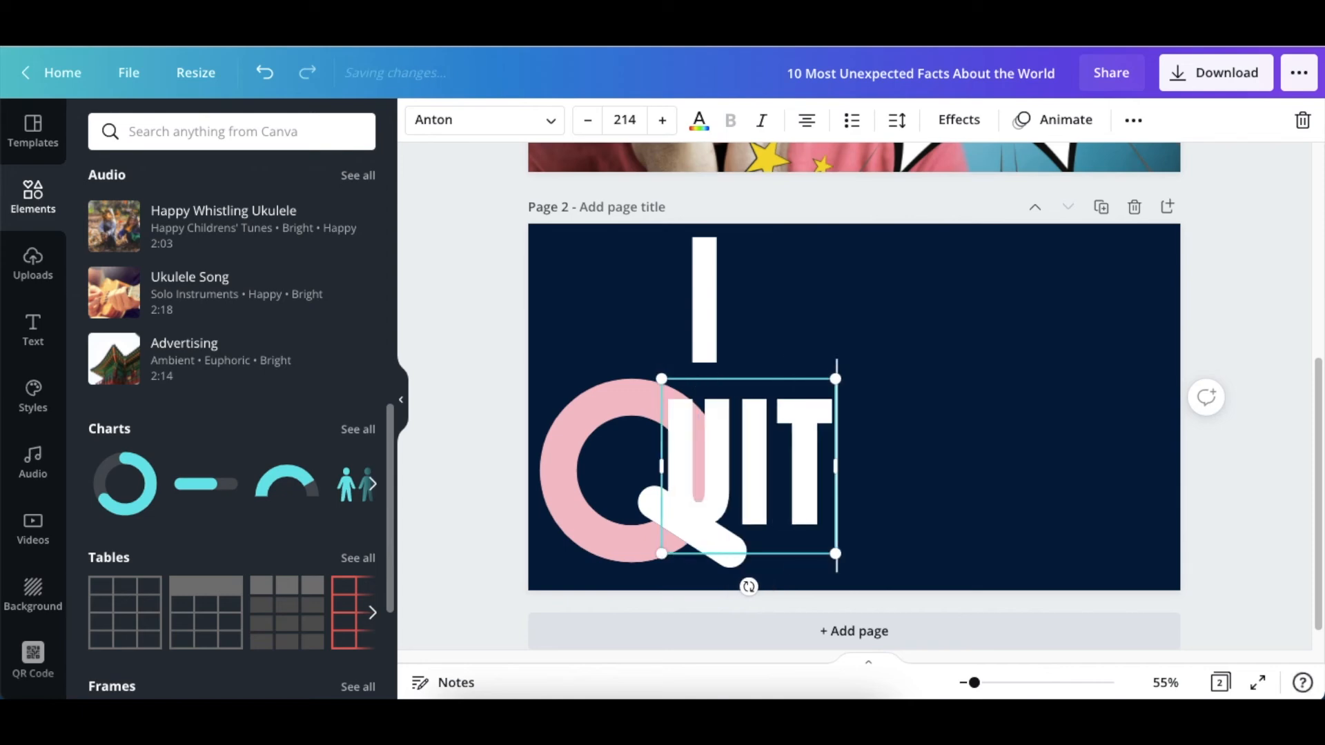
Shrink the "UIT" text to size 152 and move it just right of the Q so the word reads "QUIT".
drag(837, 373, 785, 430)
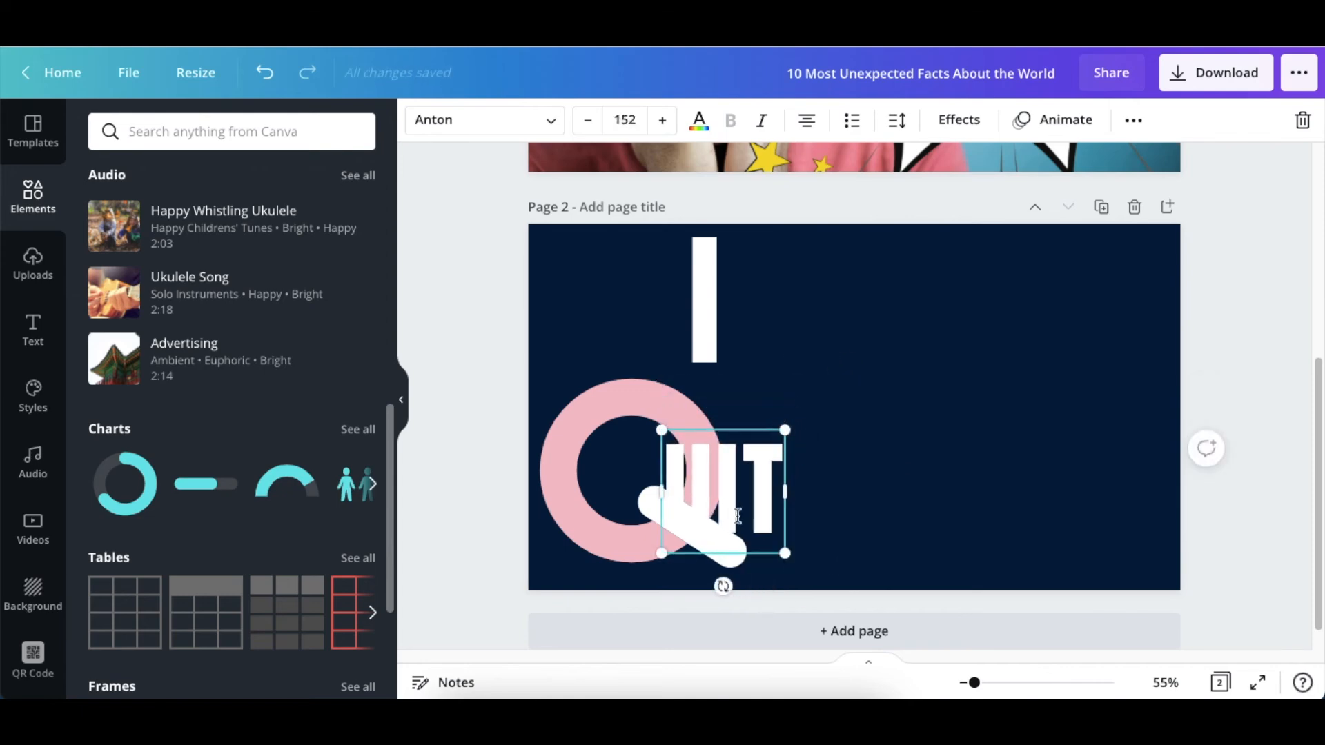
drag(740, 511, 778, 511)
click(595, 393)
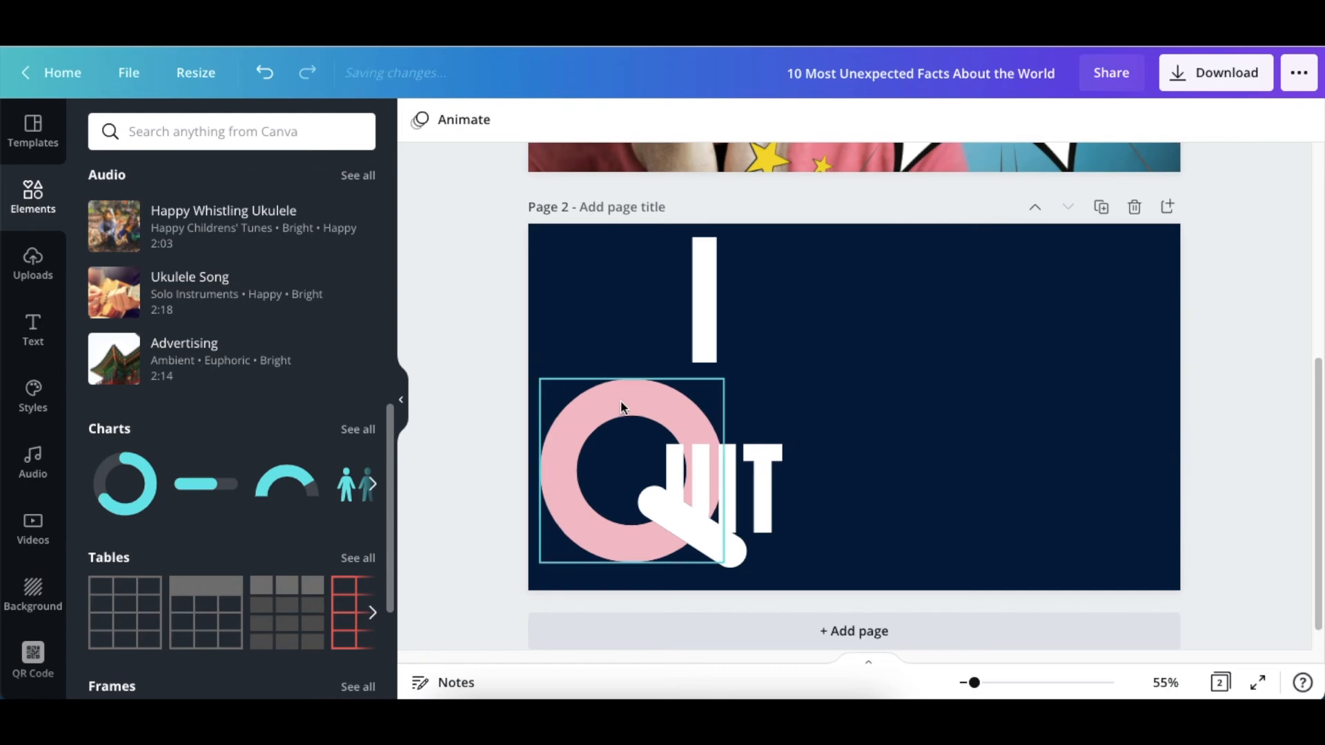
drag(695, 487, 767, 458)
click(494, 319)
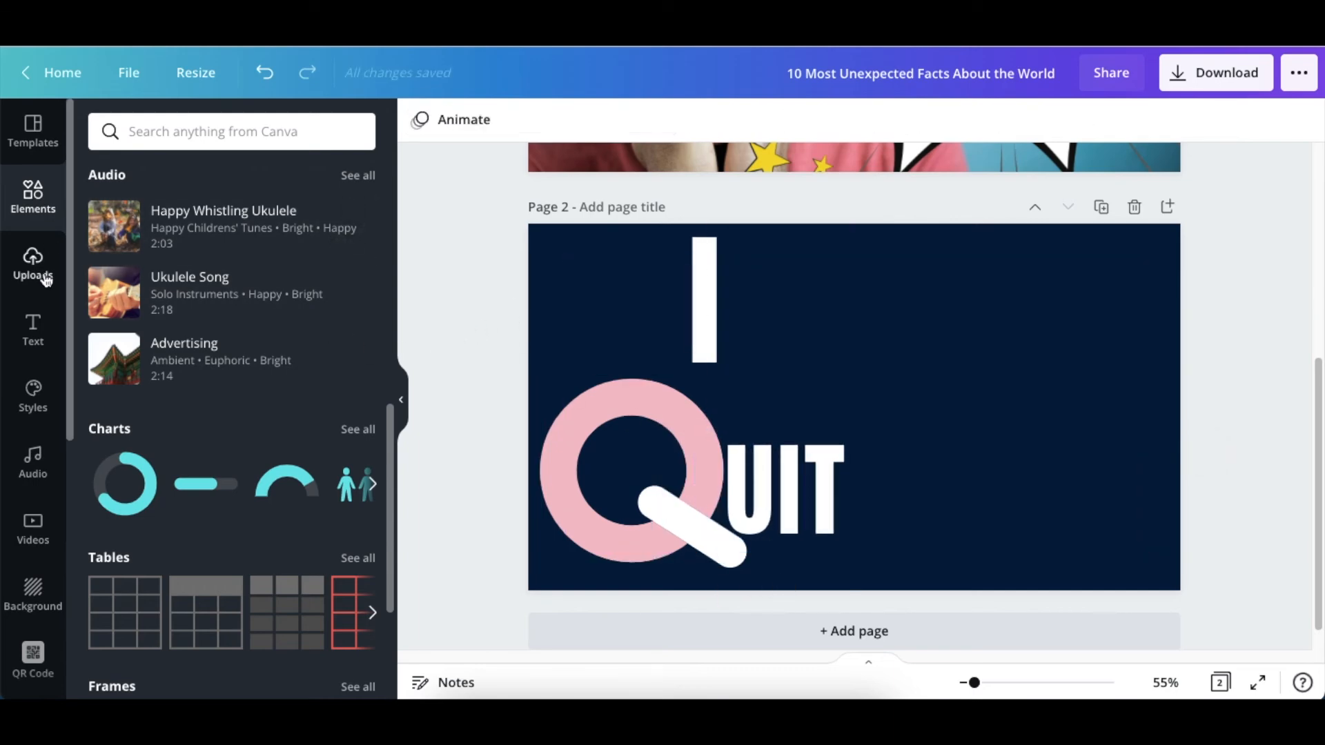
Insert the recently used photo of the woman in the striped top and move it against the page's upper edge, right of centre.
click(43, 207)
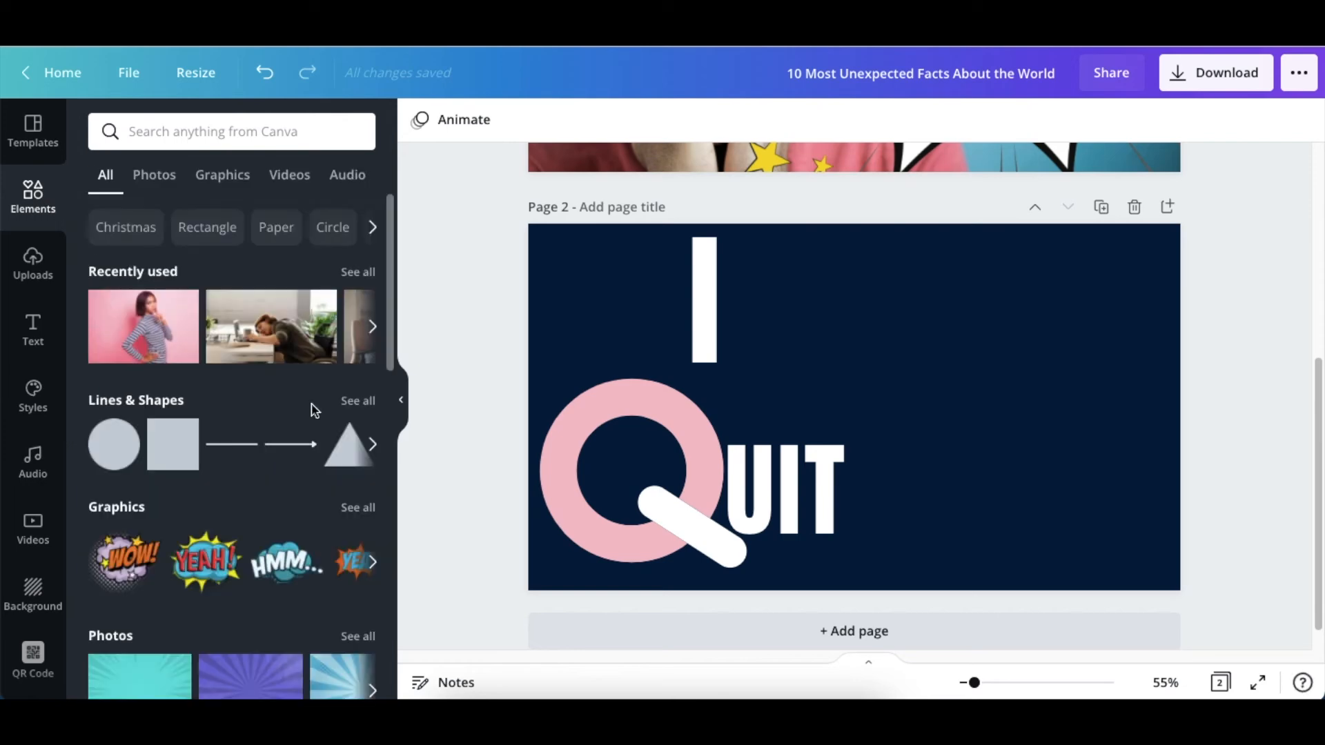
click(174, 333)
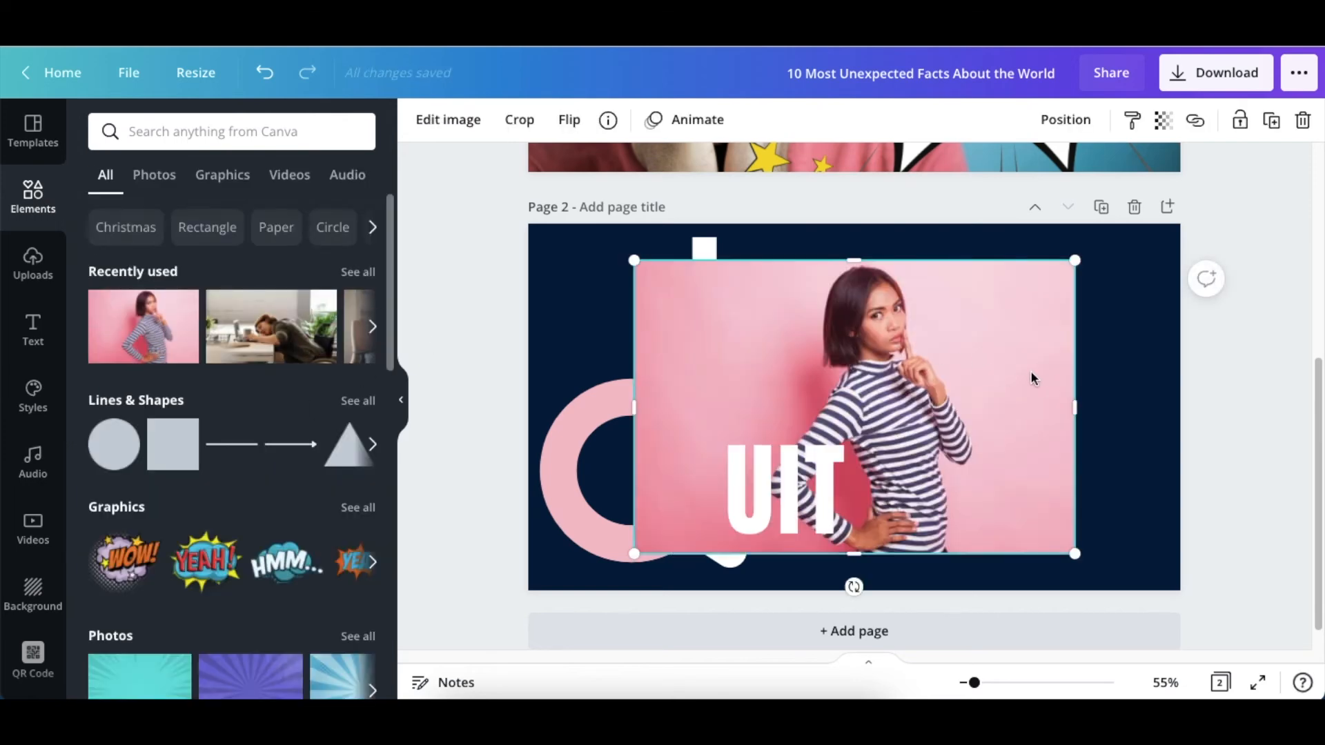
drag(997, 364, 1024, 336)
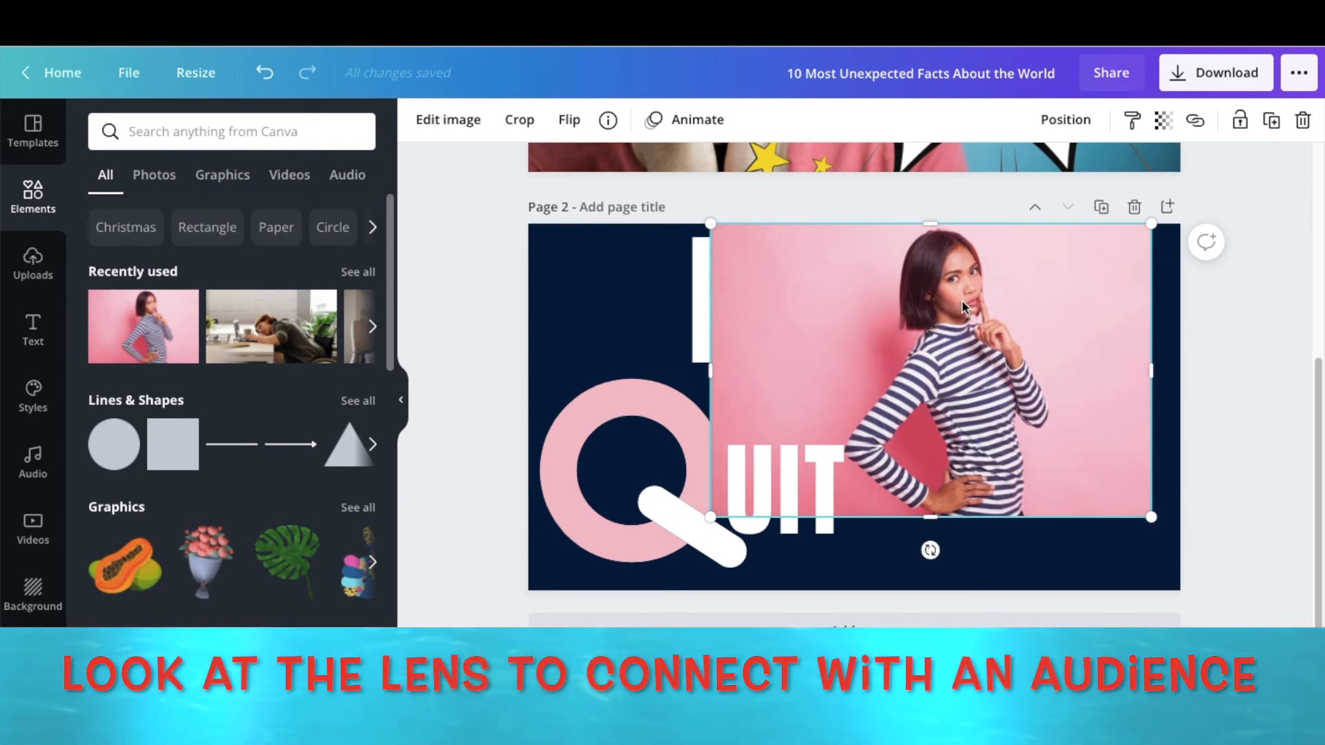
Remove the pink background from the woman's photo with Background Remover and apply the result.
click(425, 117)
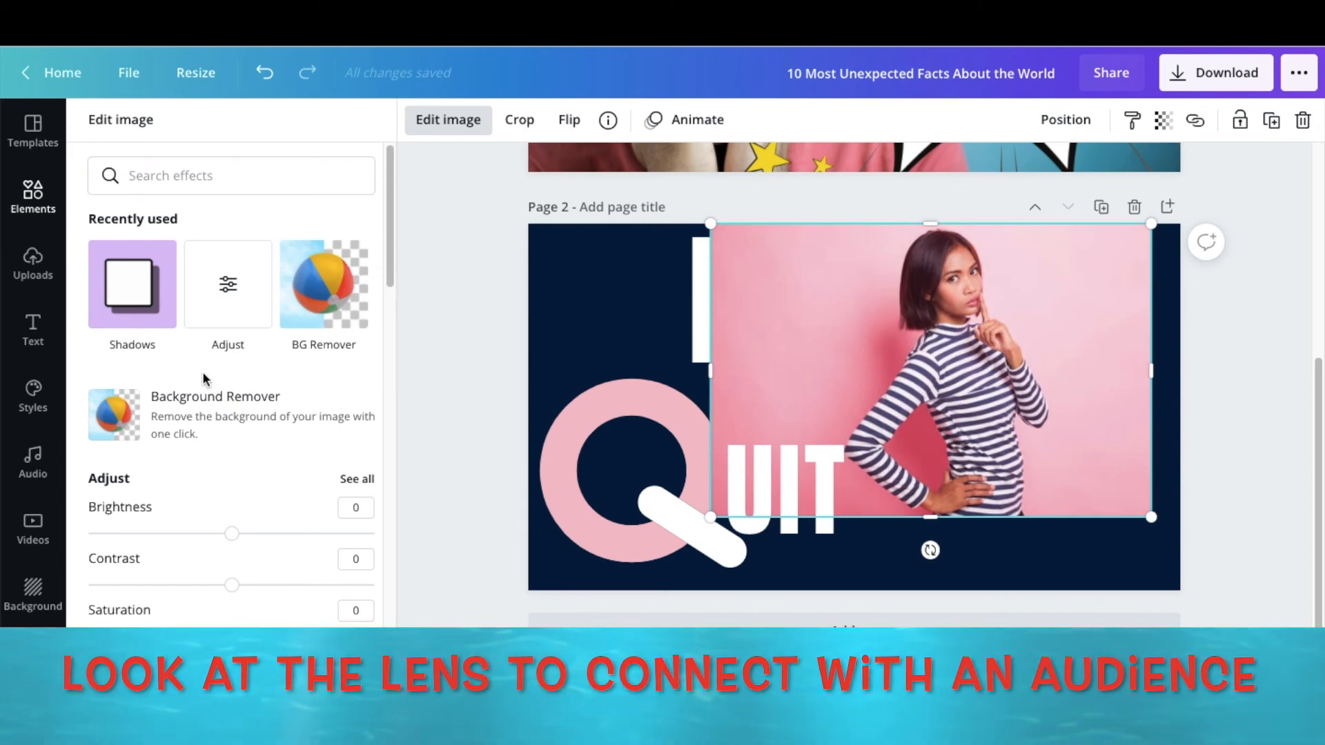
scroll(197, 360, down, 2)
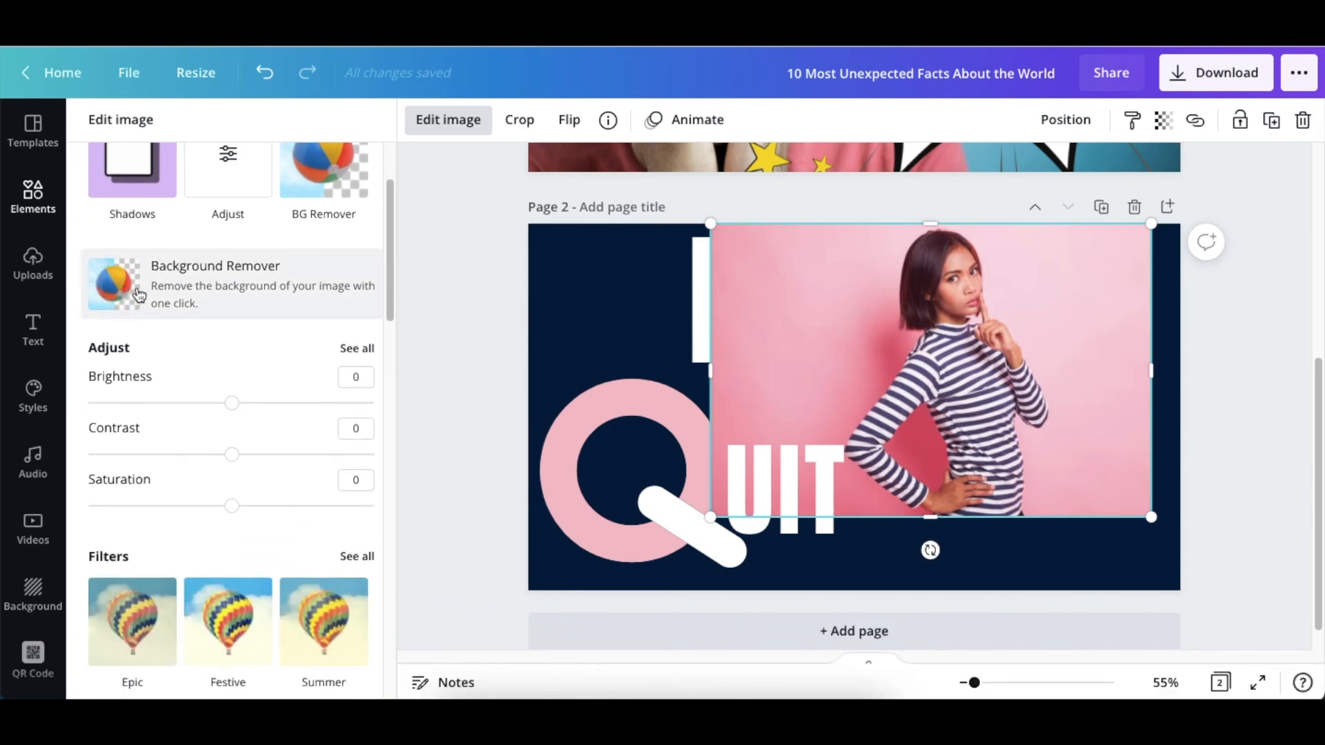
click(139, 295)
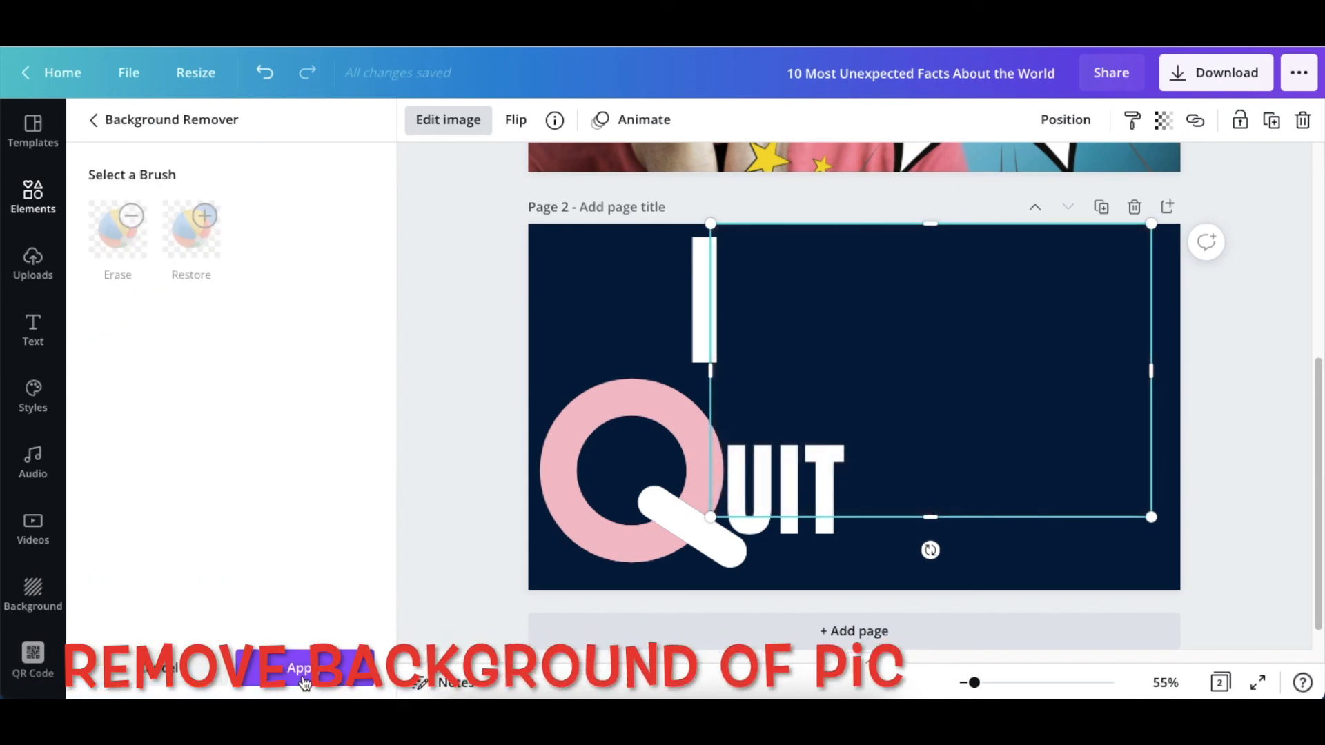
click(303, 679)
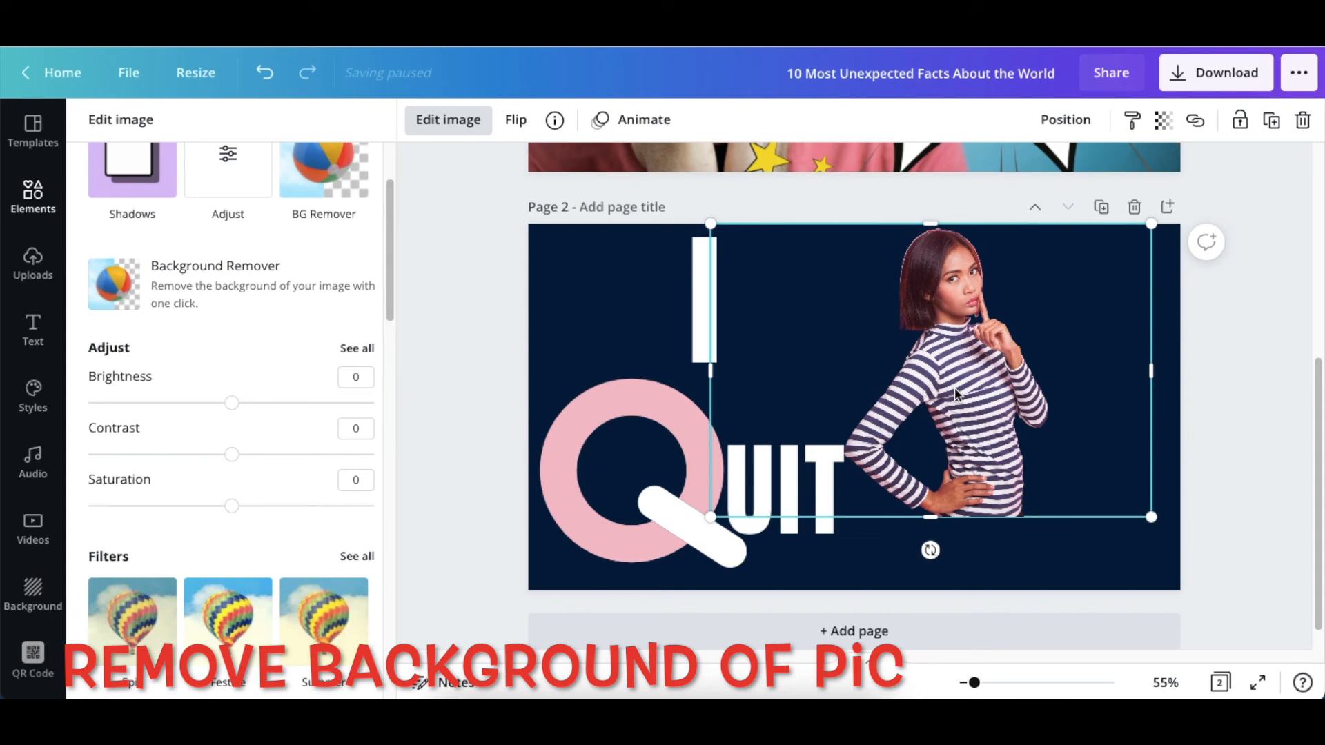
Enlarge the woman's cut-out photo beyond the page edges and position it beside "QUIT" with her head just inside the page's upper edge.
drag(1152, 519, 1292, 655)
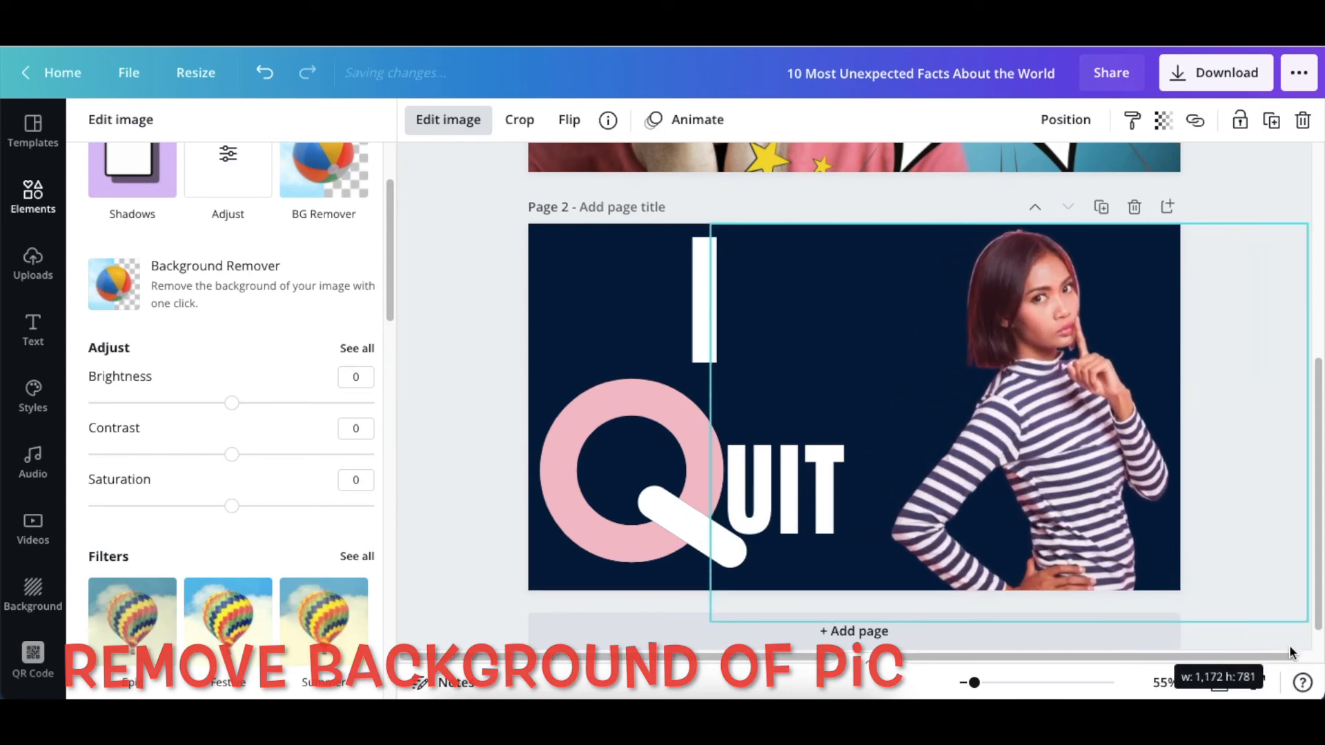
drag(1088, 488, 1080, 473)
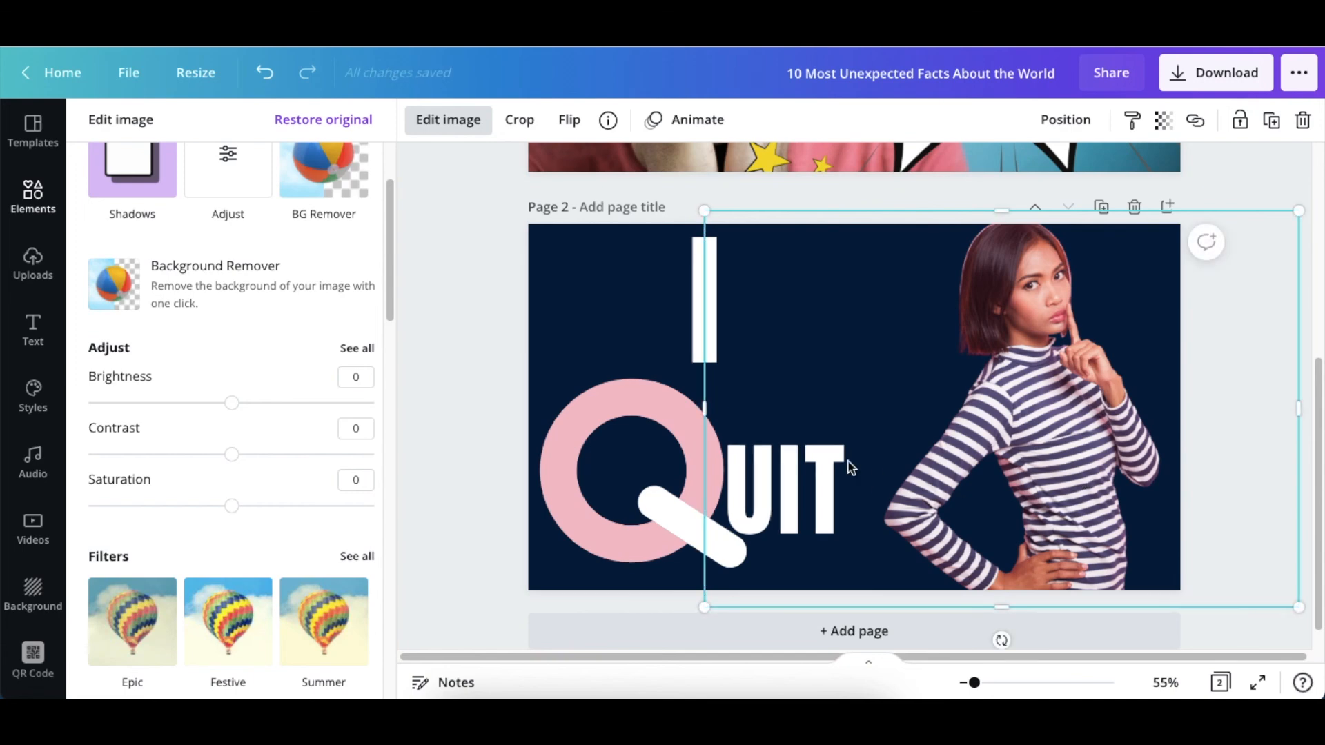
drag(942, 423, 899, 421)
drag(1258, 606, 1266, 656)
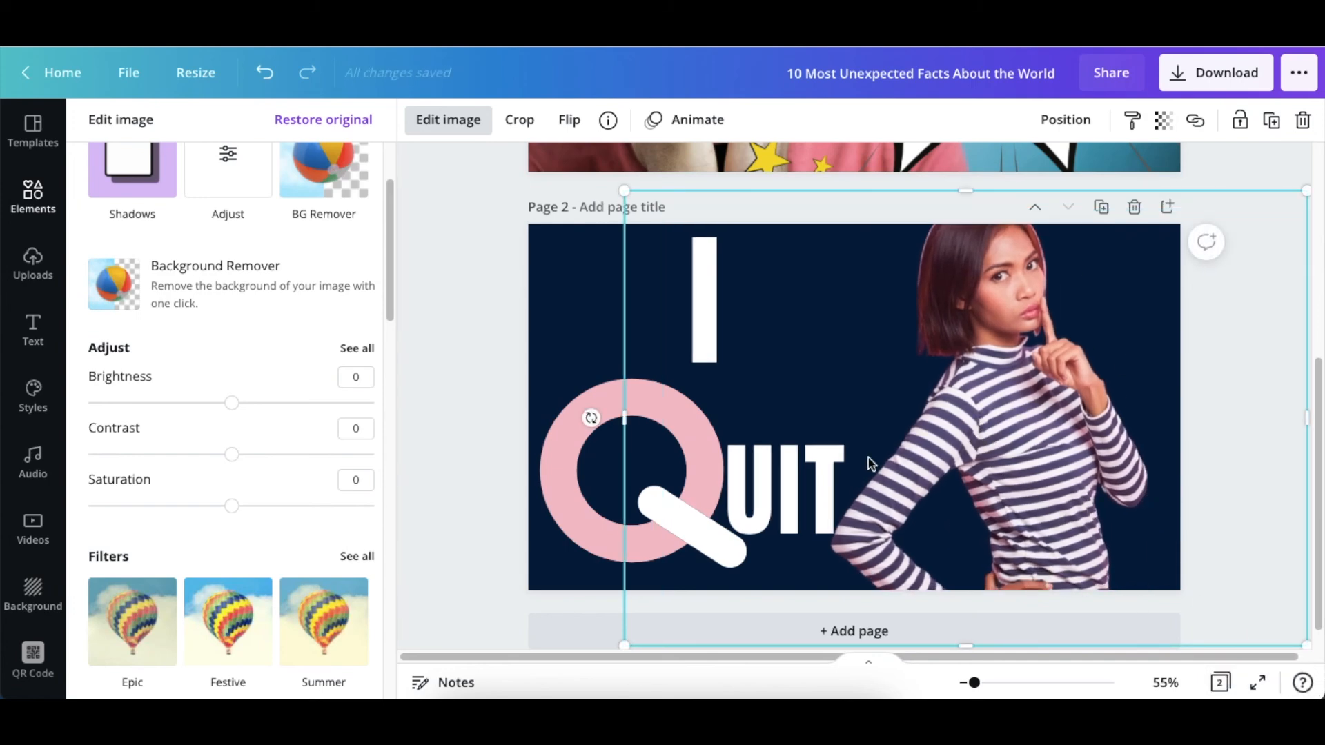
drag(1308, 190, 1318, 143)
drag(1098, 352, 1085, 398)
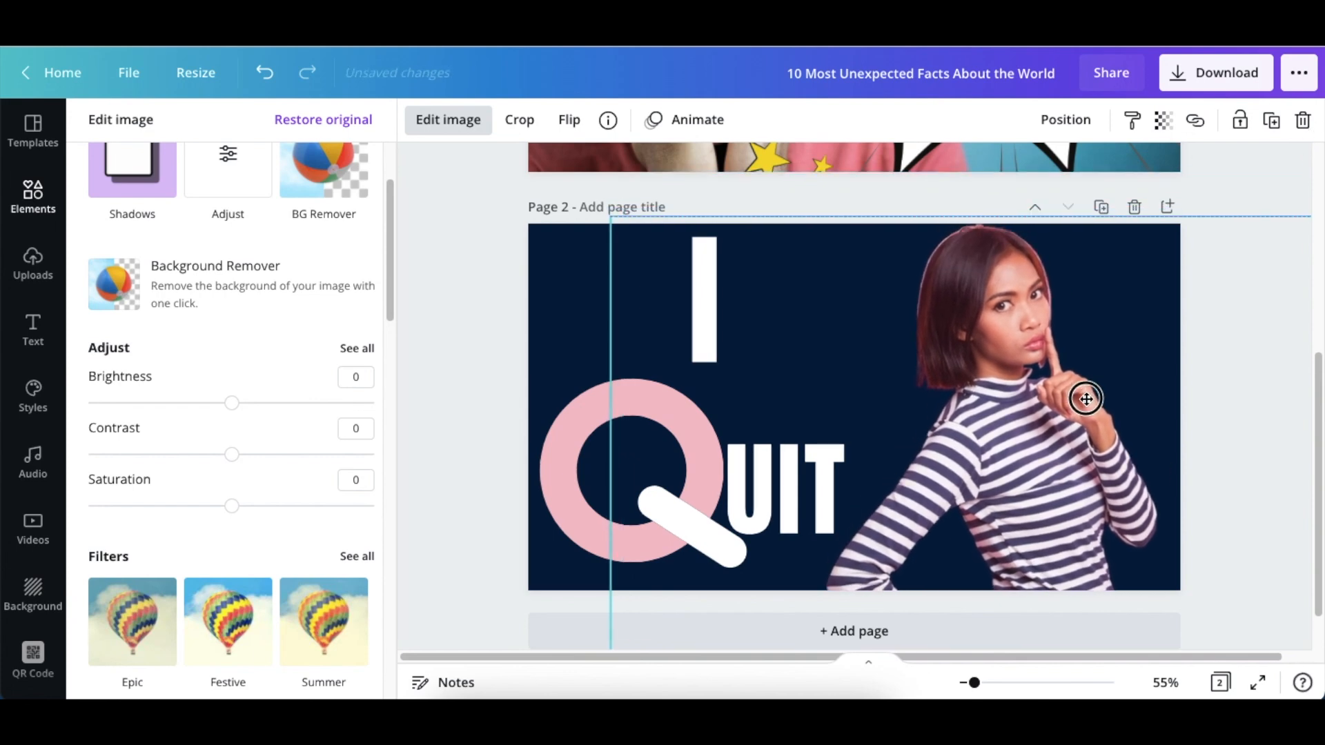
click(478, 274)
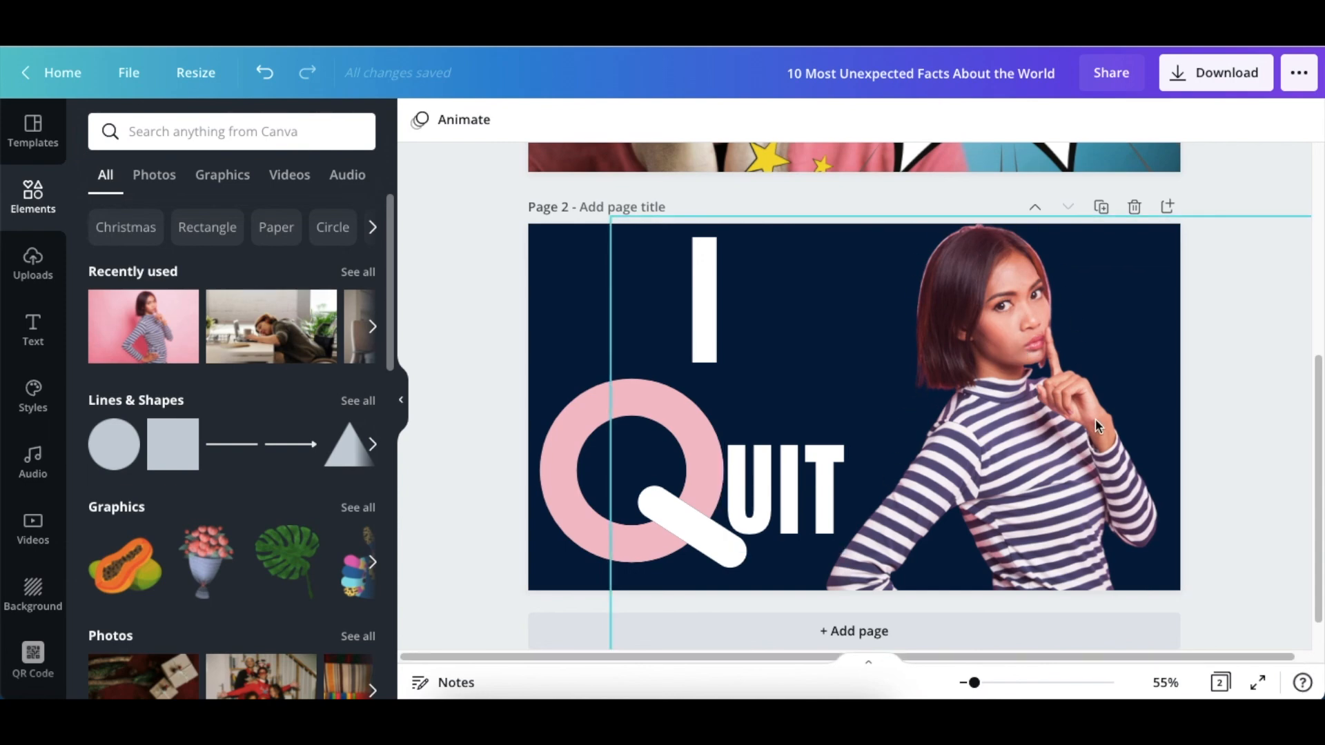
Add the Glow shadow effect to the woman's cut-out photo and open its settings.
click(1030, 336)
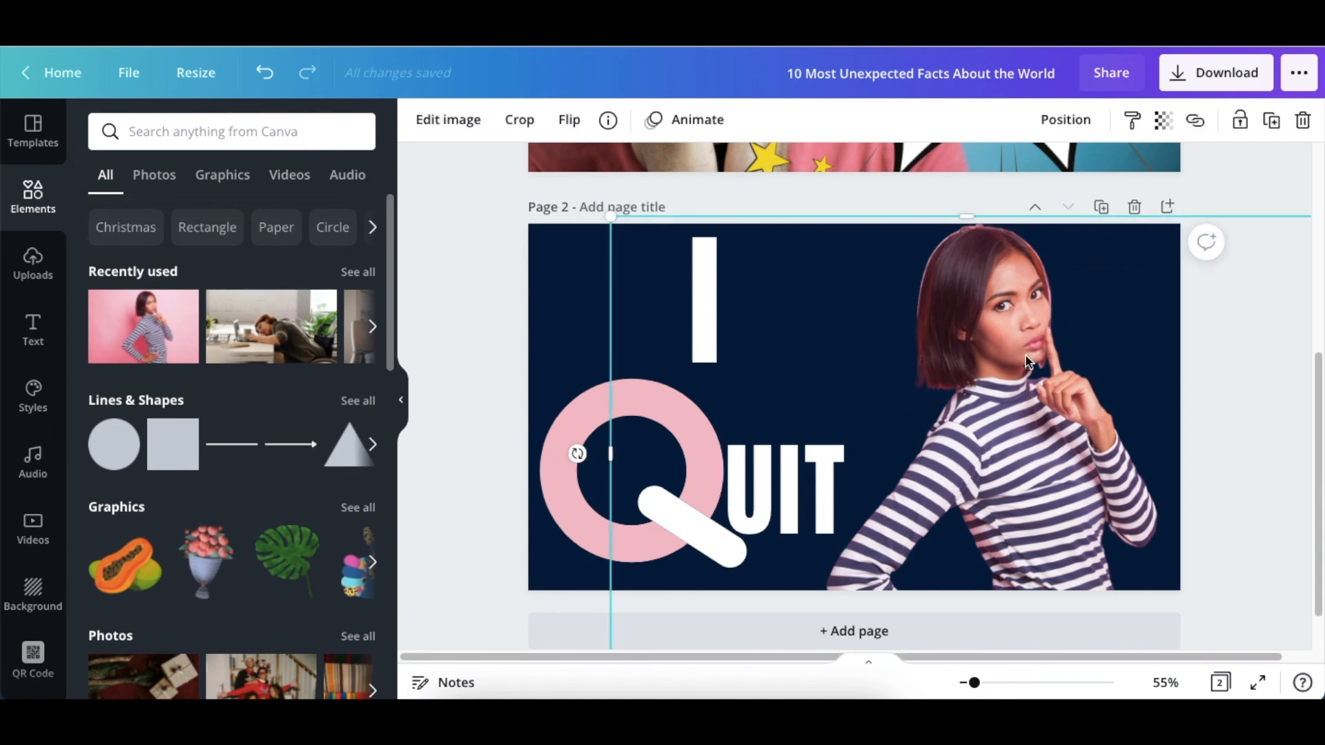
click(450, 123)
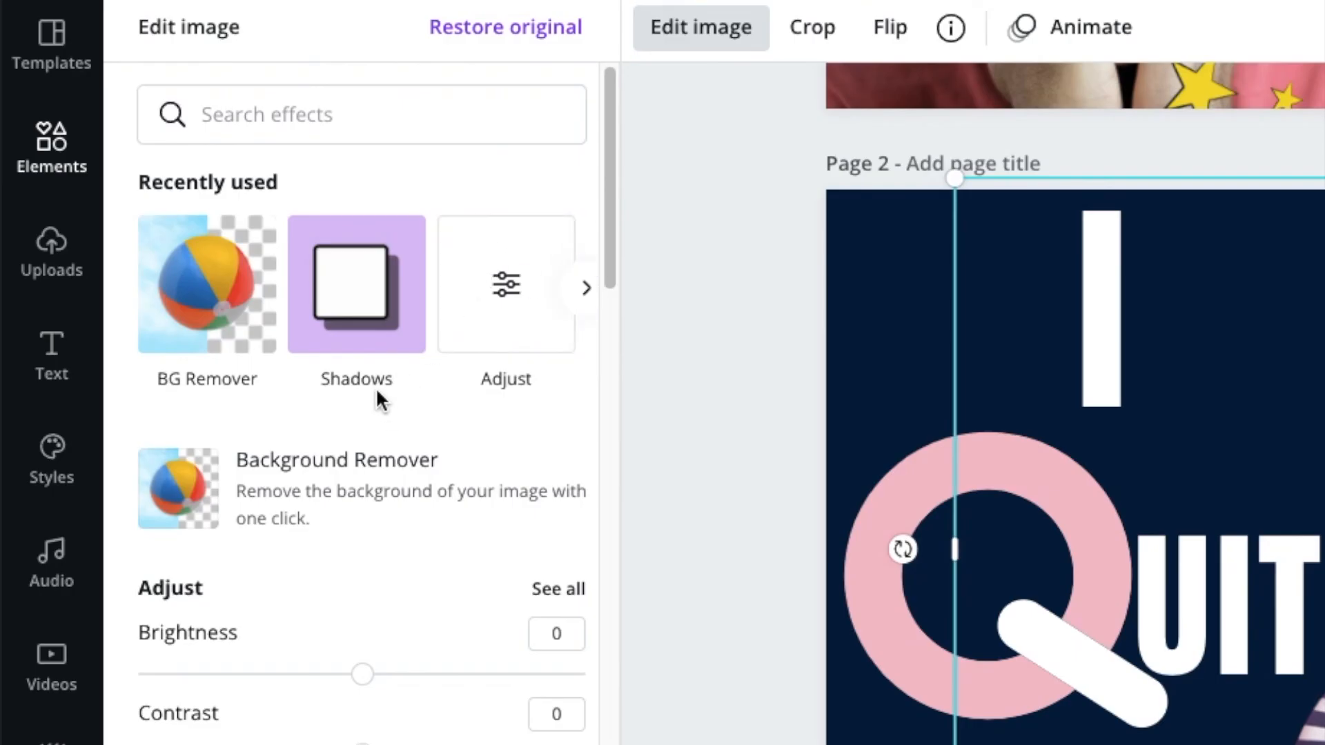
scroll(239, 353, down, 5)
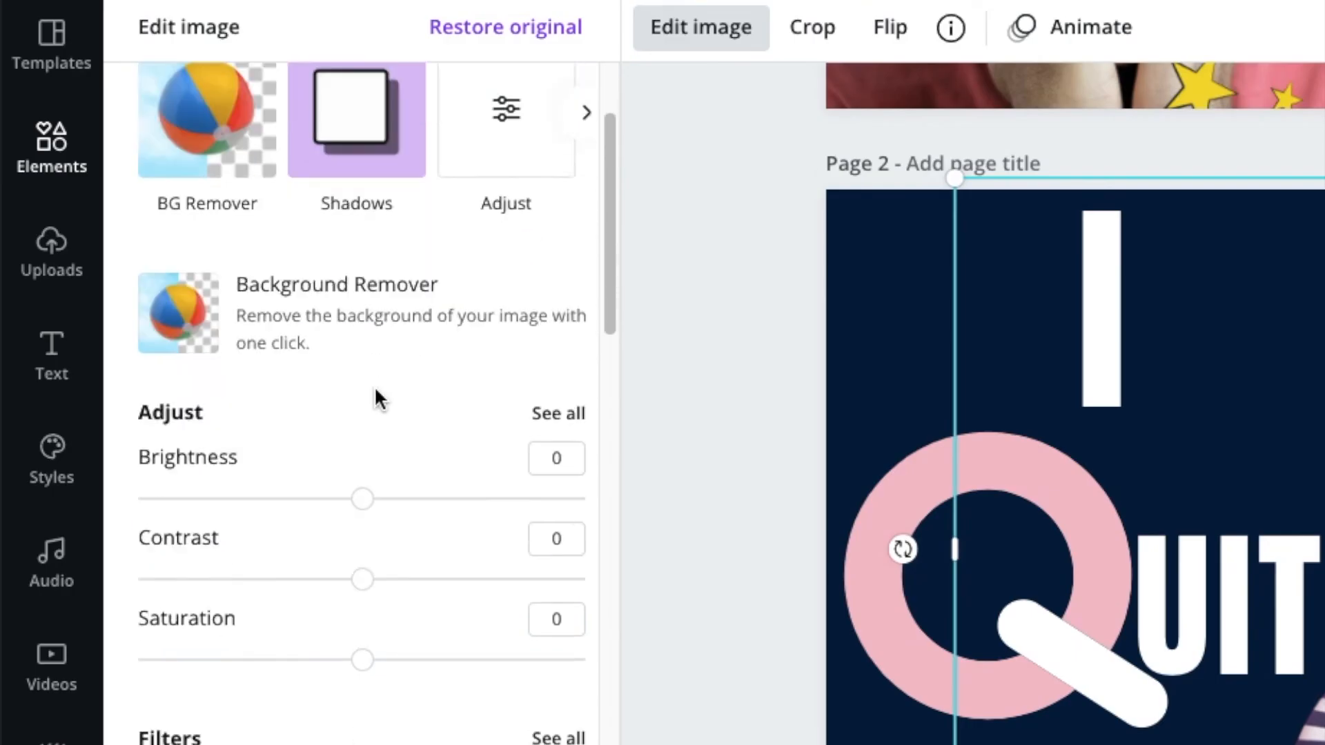
scroll(379, 404, down, 4)
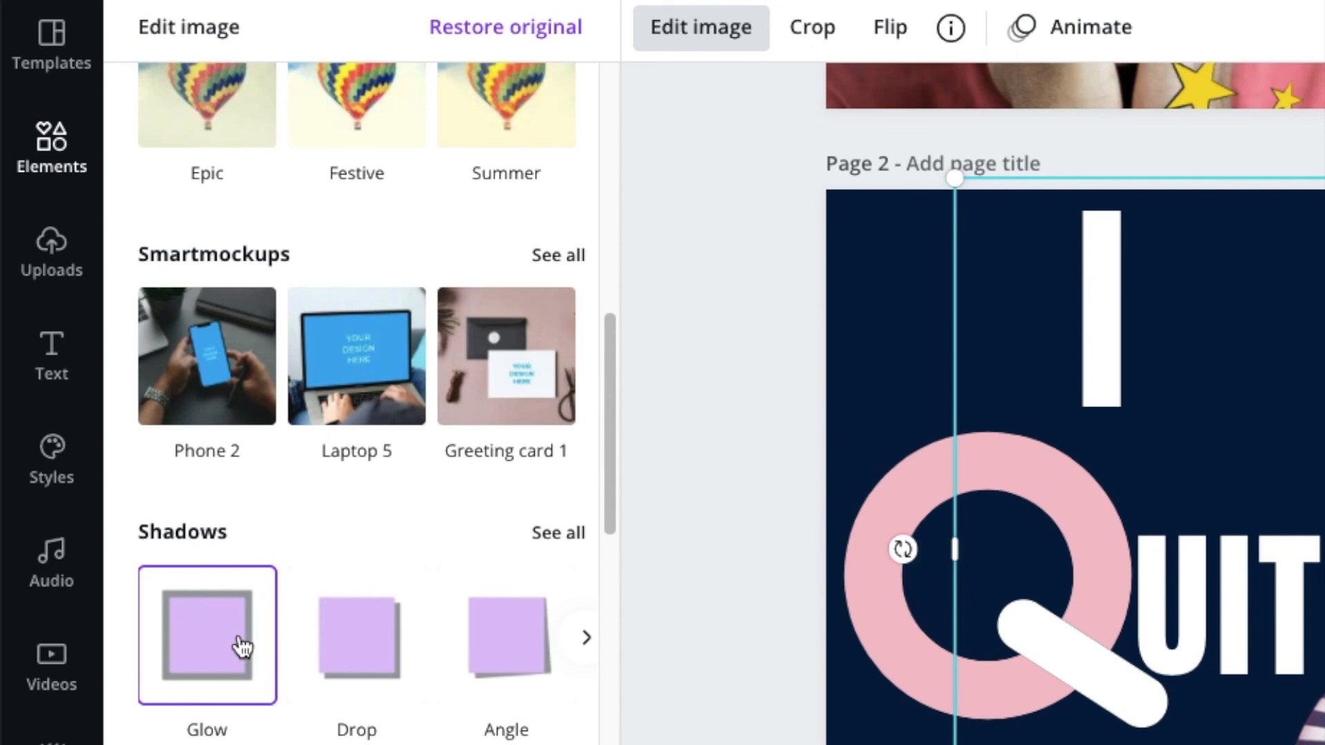
click(209, 643)
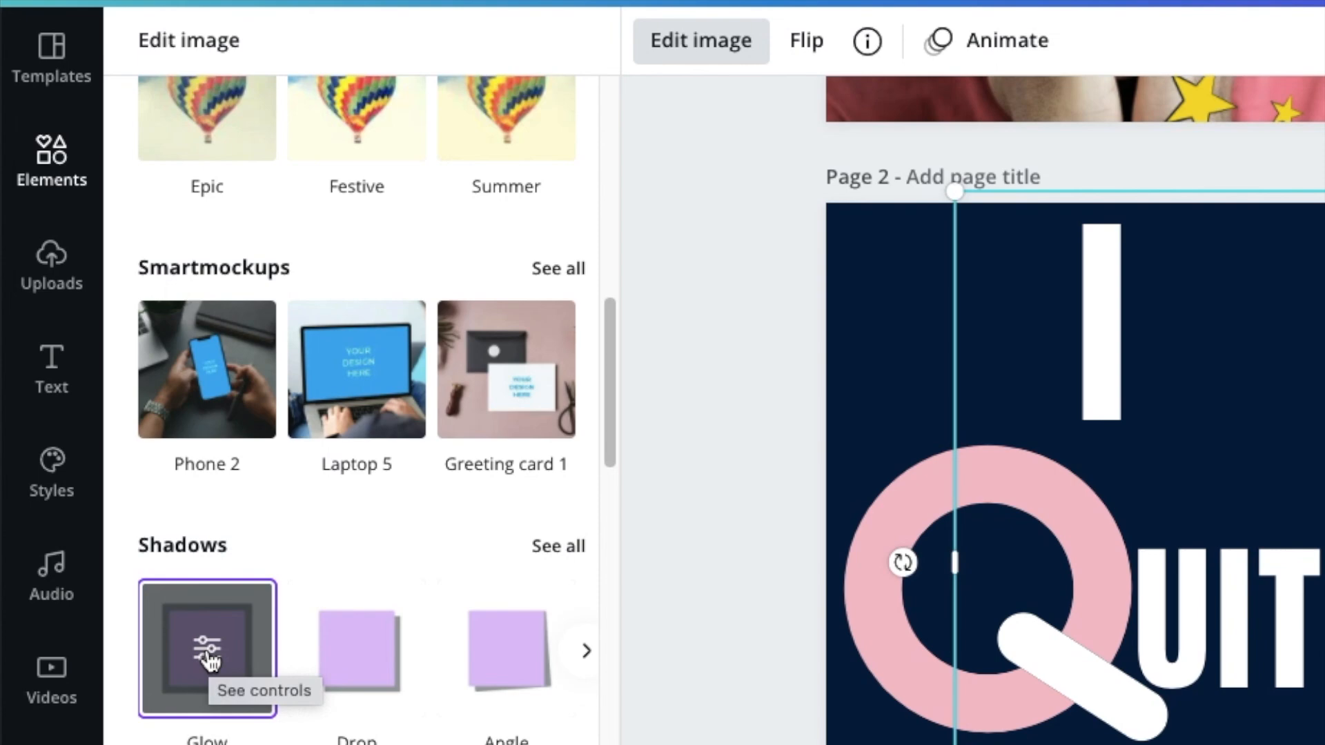
click(207, 654)
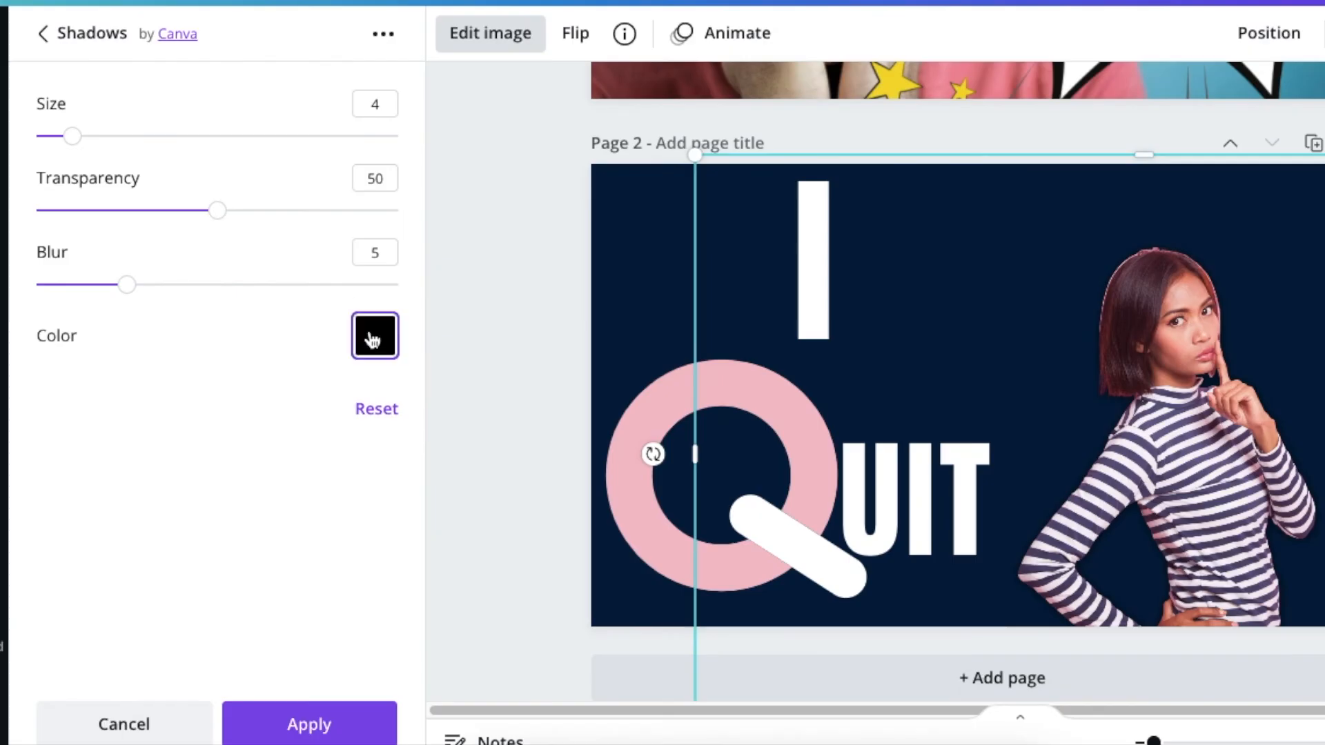
Change the glow color to the document's light pink, increase the glow size and apply the effect to the woman's photo.
click(372, 338)
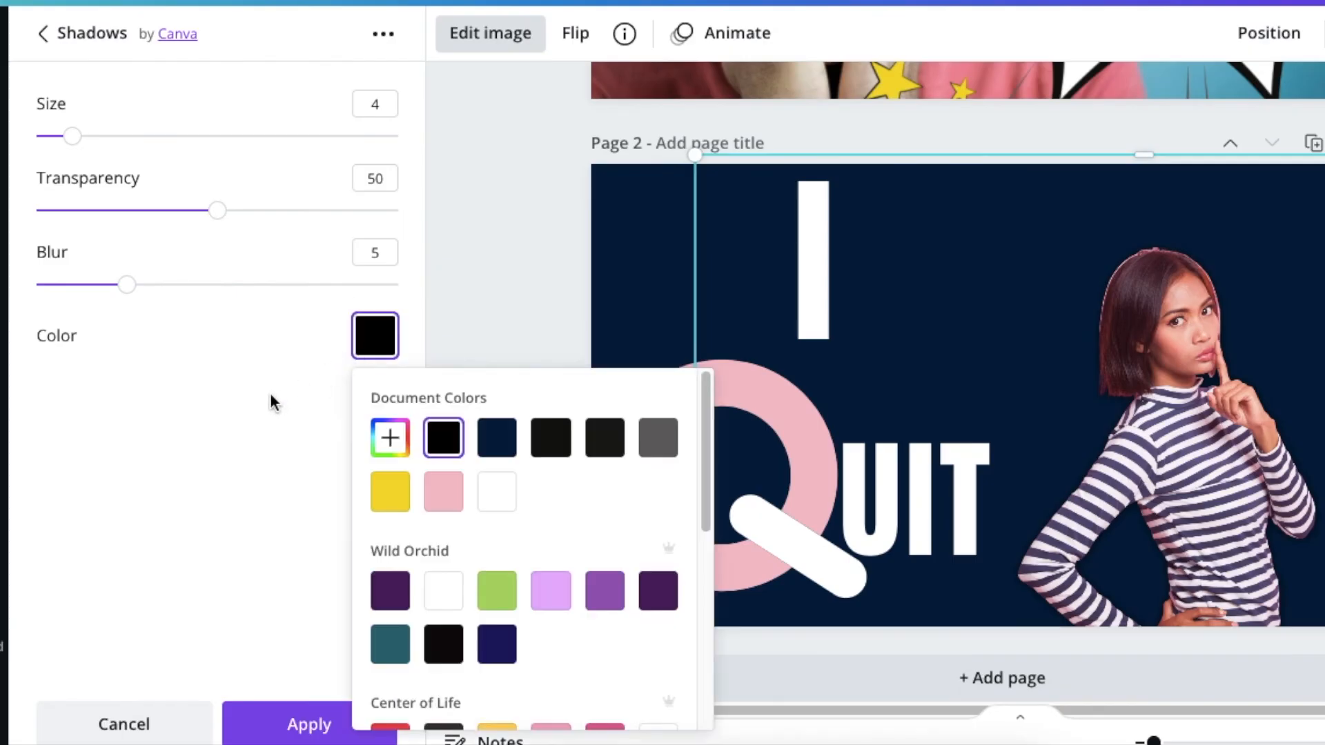
click(443, 493)
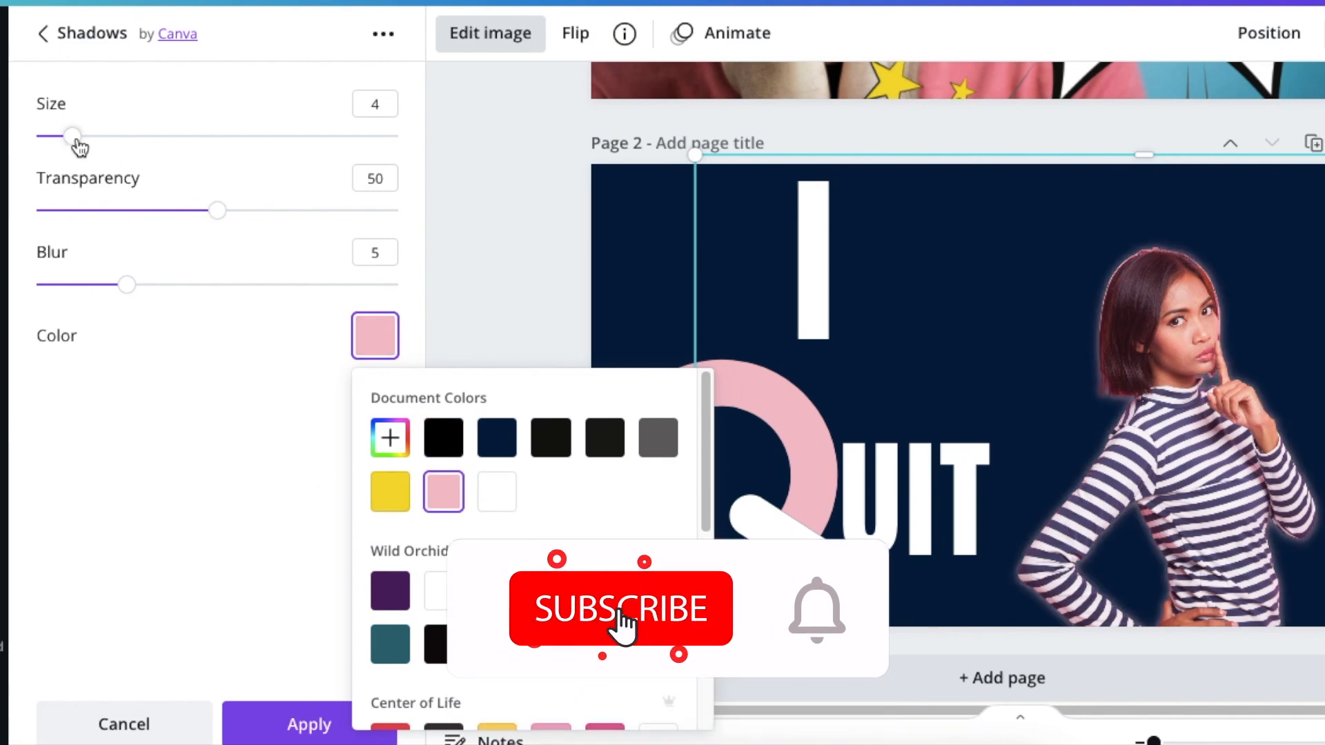
click(84, 137)
drag(91, 142, 138, 140)
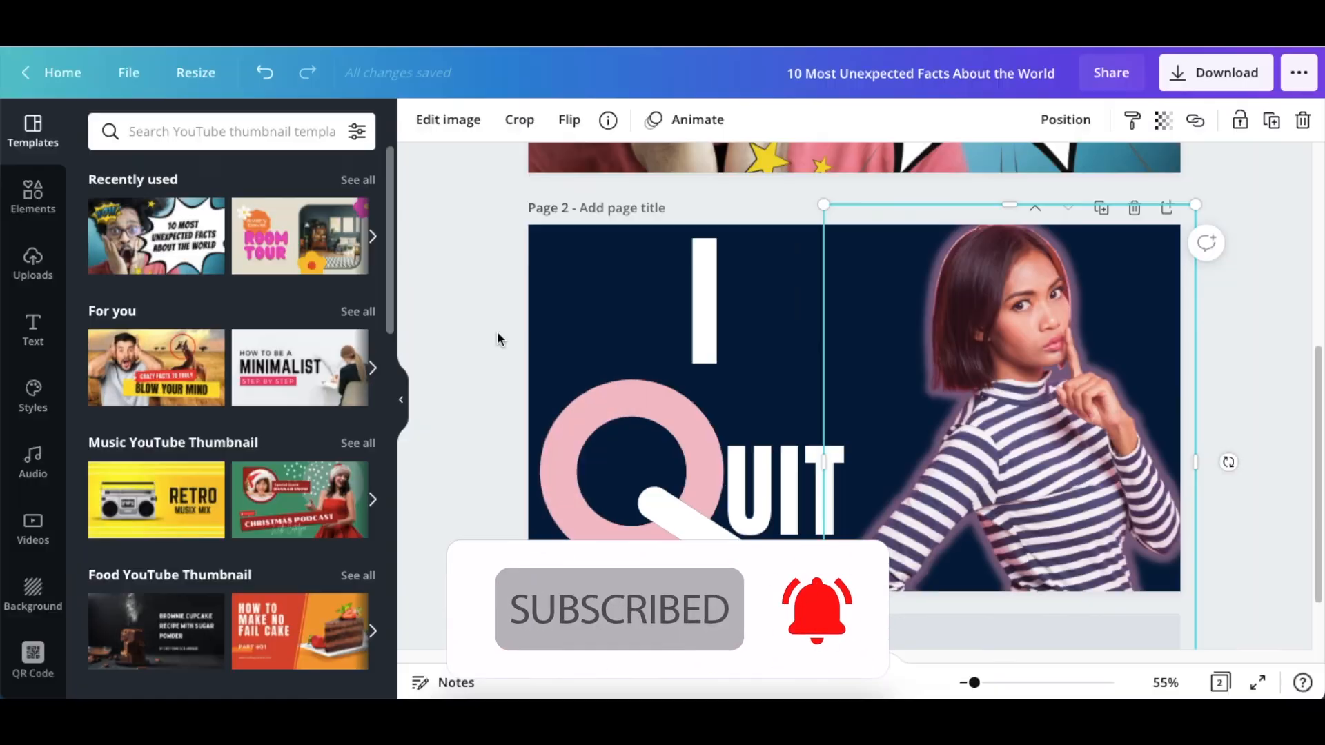
click(498, 334)
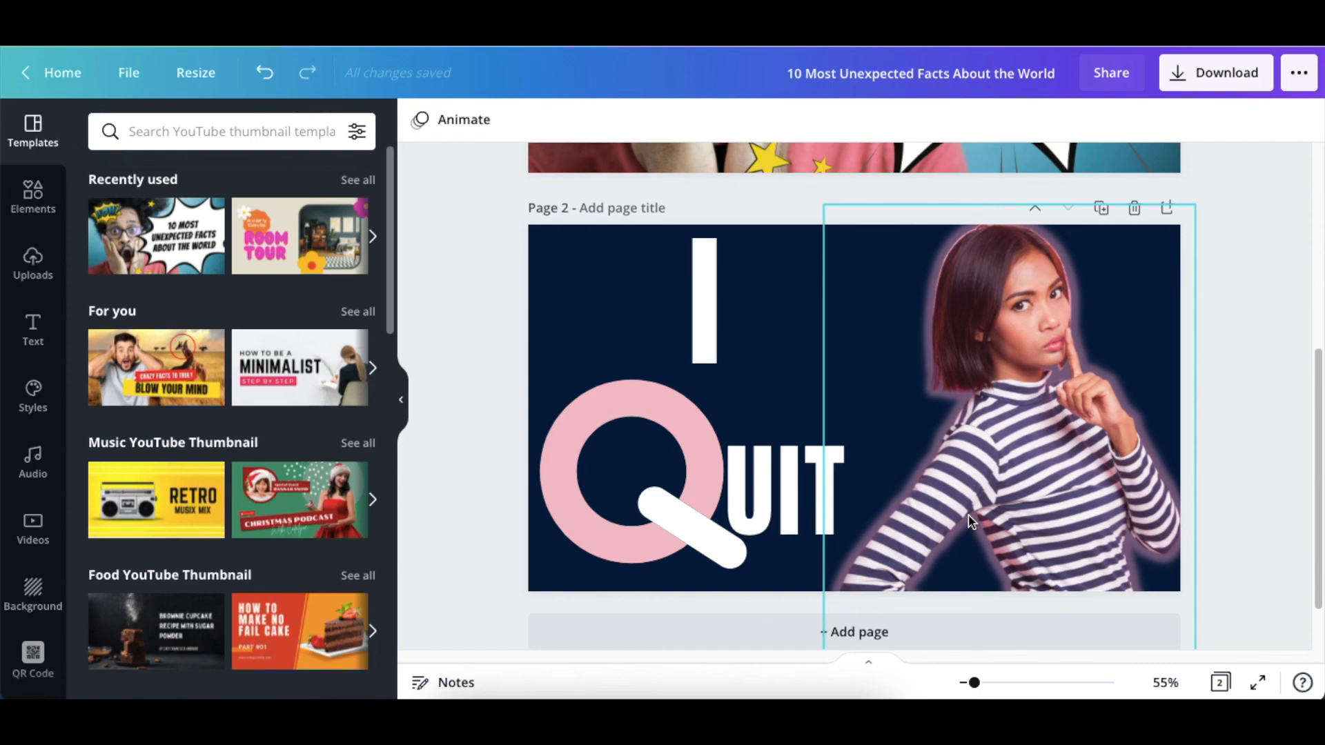